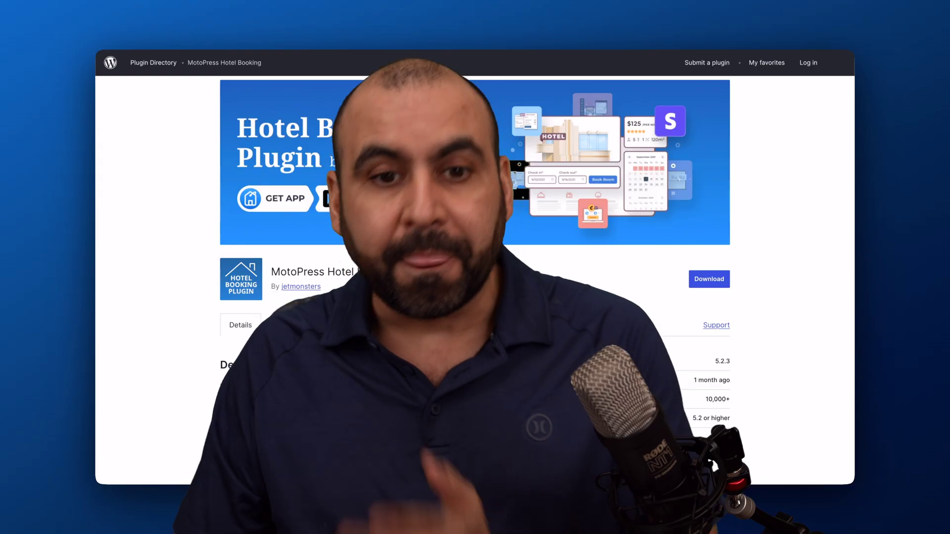
Step: Open the Plugin Demo from the MotoPress Hotel Booking plugin page and launch the Villas live demo
scroll(403, 388, down, 4)
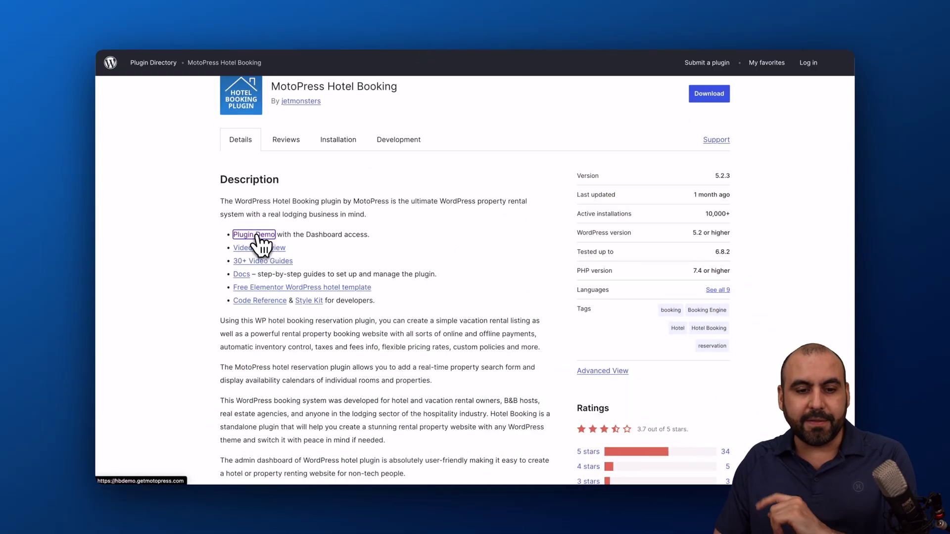
click(258, 235)
scroll(455, 317, down, 4)
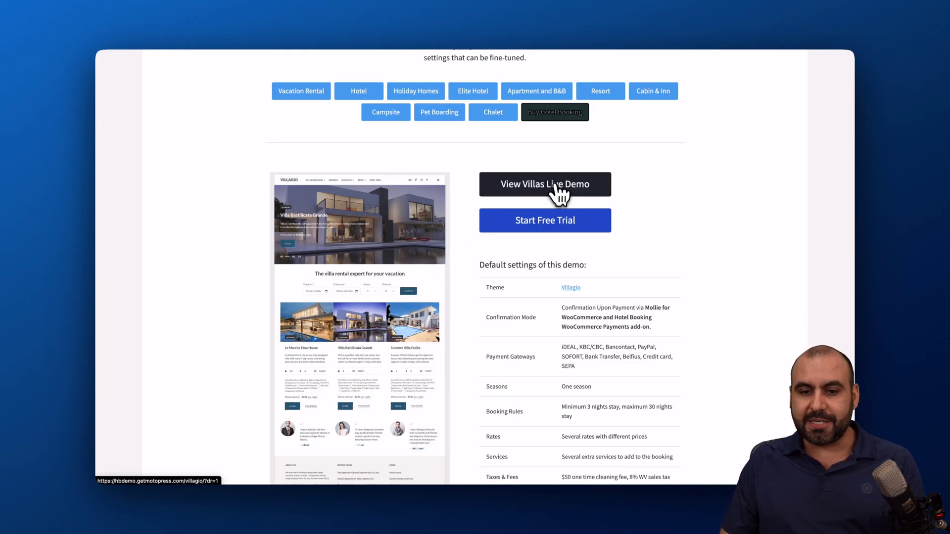
click(444, 23)
click(493, 23)
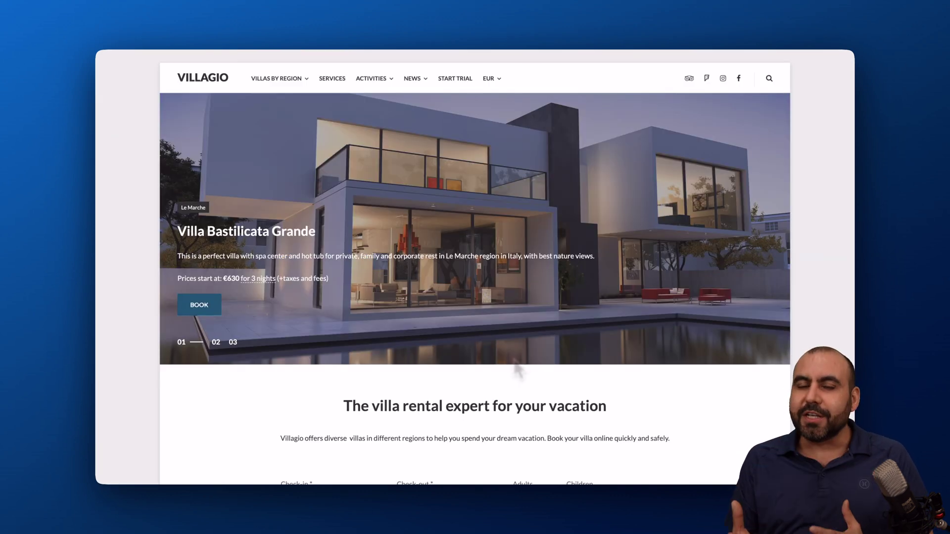
Step: Search the Villagio demo for accommodations with check-in 03/09/2025, check-out 11/09/2025 and 2 adults
scroll(514, 358, down, 8)
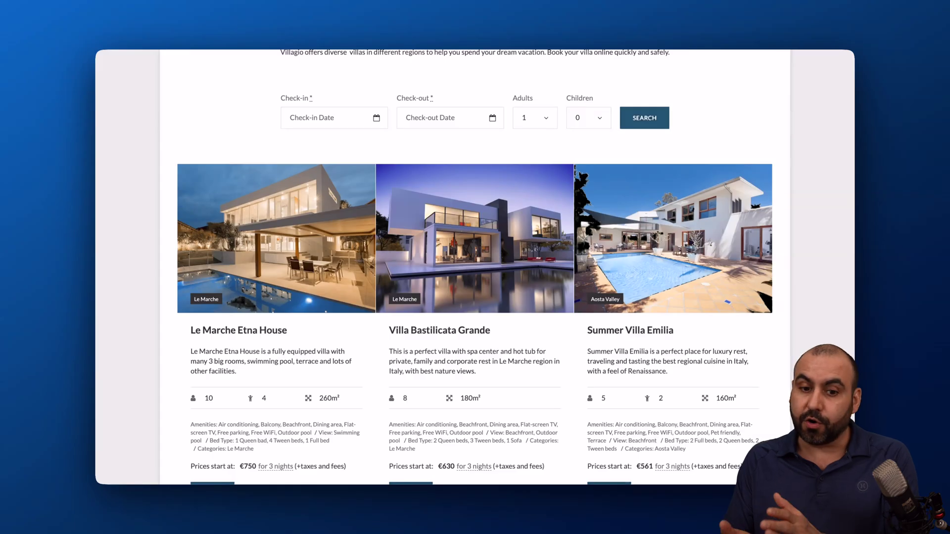
scroll(514, 350, up, 2)
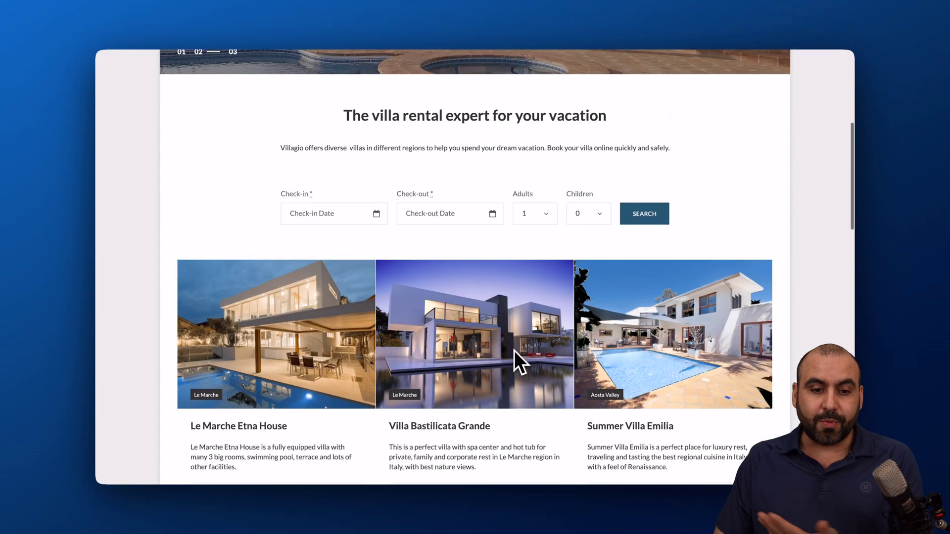
click(308, 215)
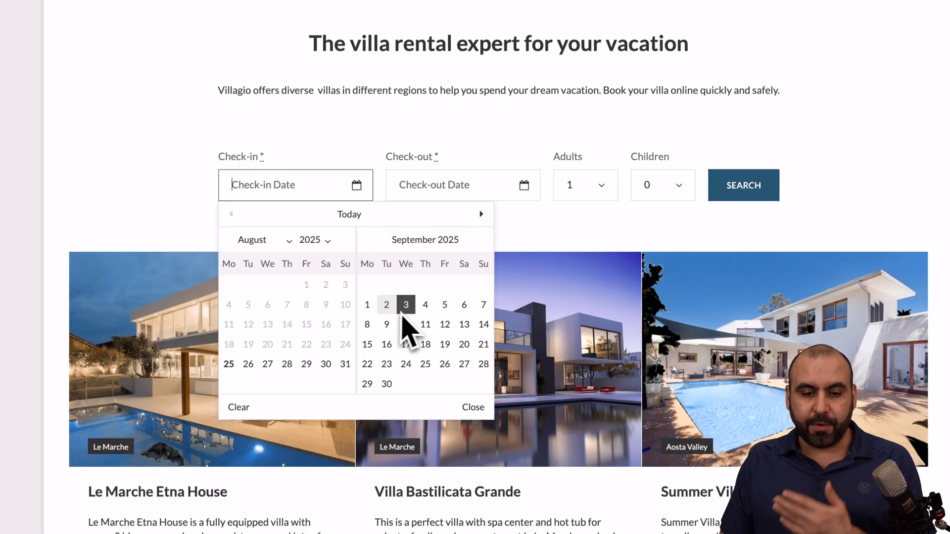
click(406, 305)
click(456, 186)
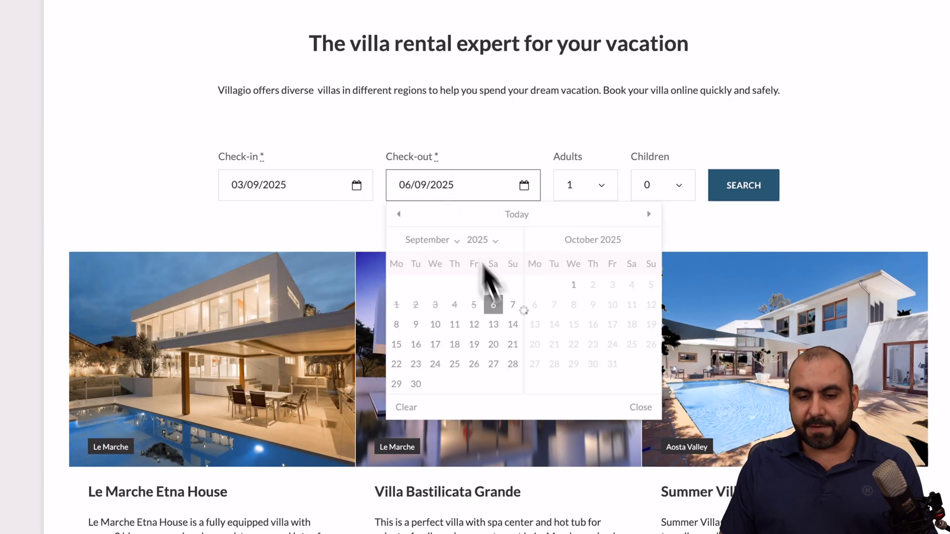
click(455, 324)
click(591, 195)
click(592, 203)
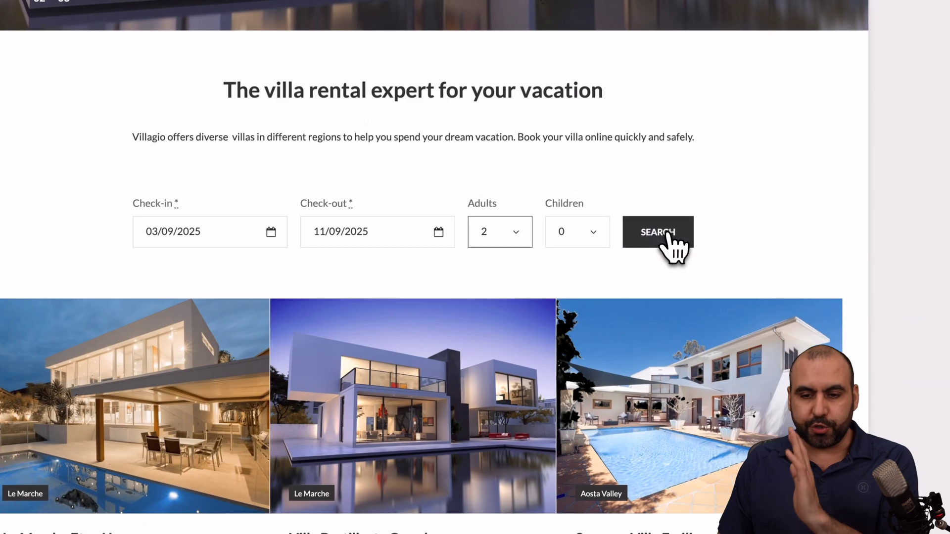
click(665, 234)
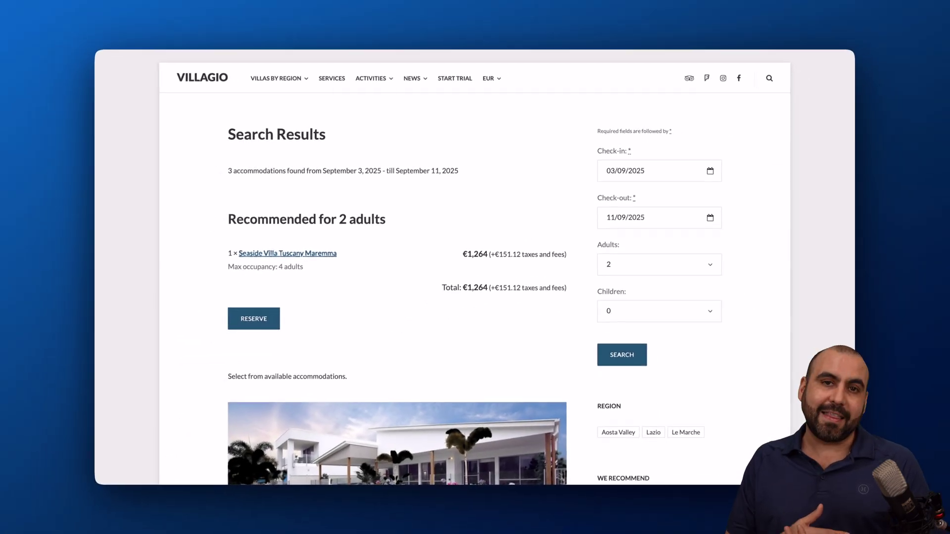
Step: Look through the available villas in the search results and open the details of Beachfront Villa Casa Aurora
scroll(535, 233, down, 18)
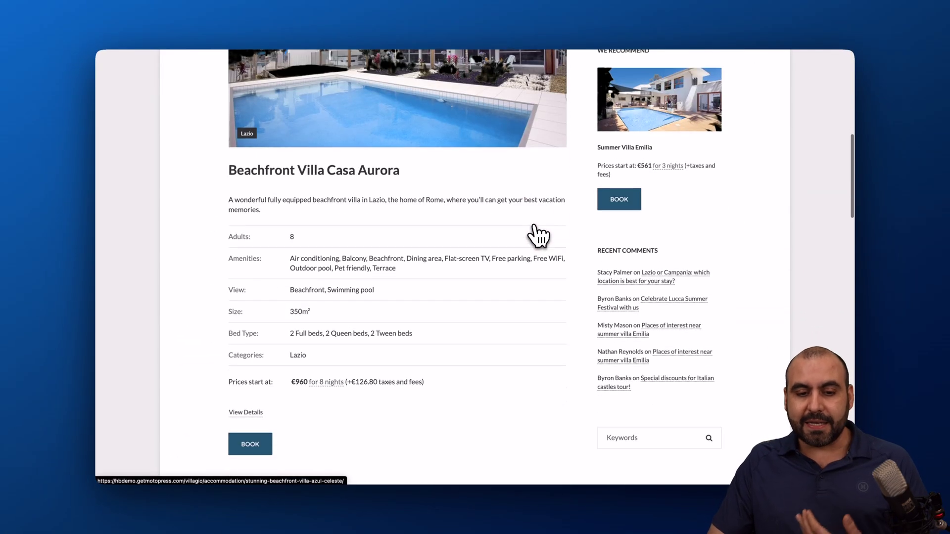
scroll(538, 235, down, 18)
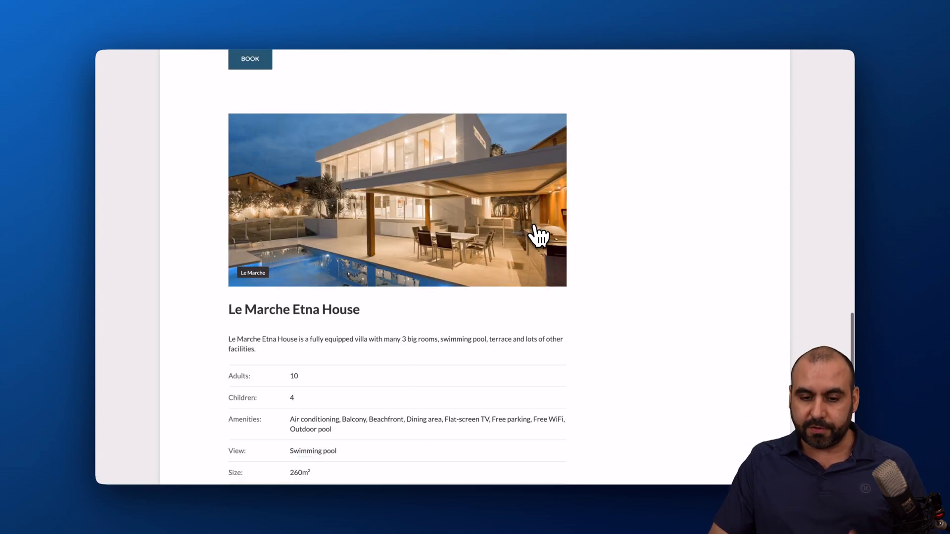
scroll(538, 235, up, 20)
scroll(538, 236, down, 10)
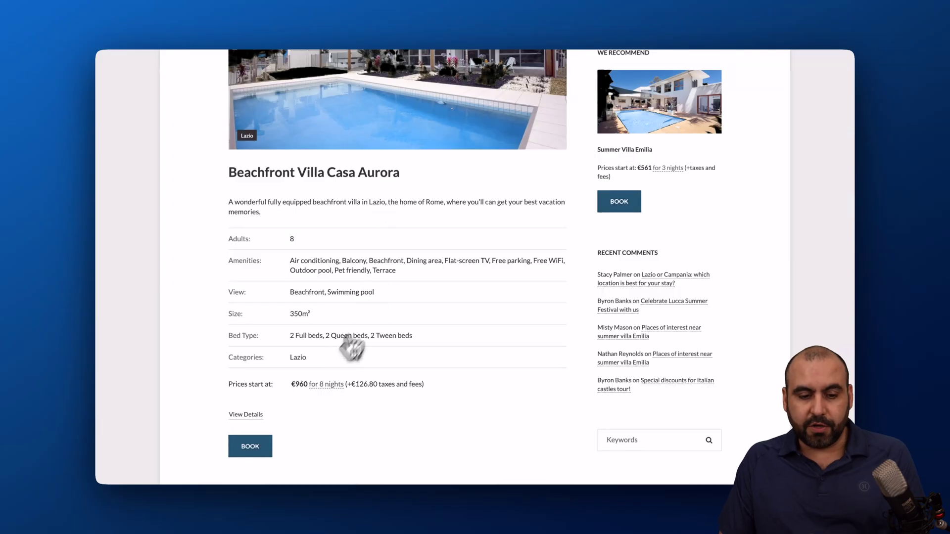
click(251, 416)
Step: Examine the Beachfront Villa Casa Aurora page, including its description, details, availability calendar and reservation form
scroll(388, 399, down, 8)
scroll(402, 400, up, 2)
scroll(653, 149, up, 1)
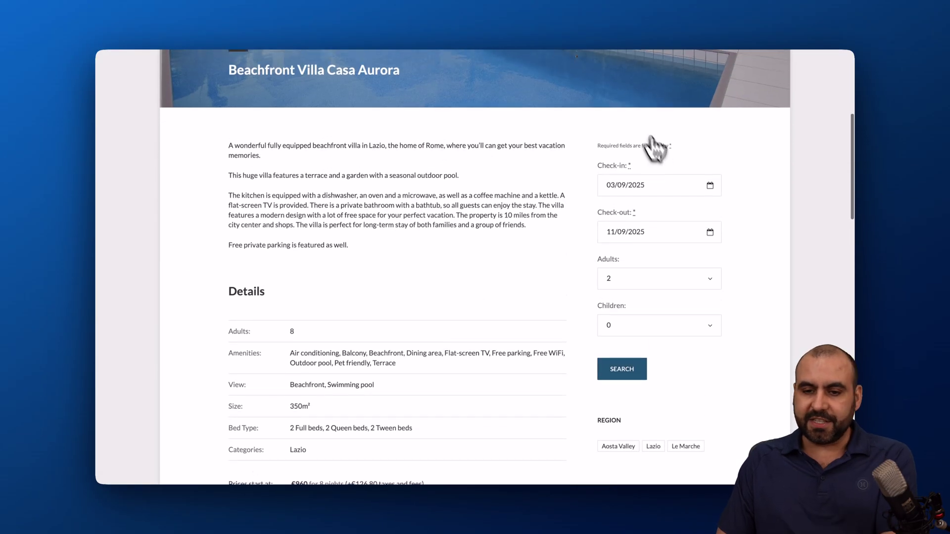
scroll(641, 260, down, 3)
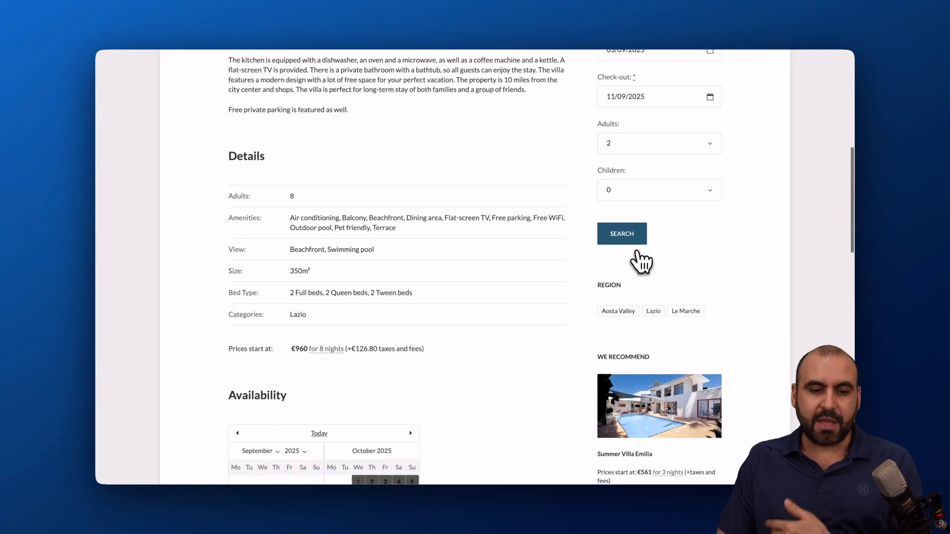
scroll(642, 262, down, 5)
scroll(641, 262, up, 4)
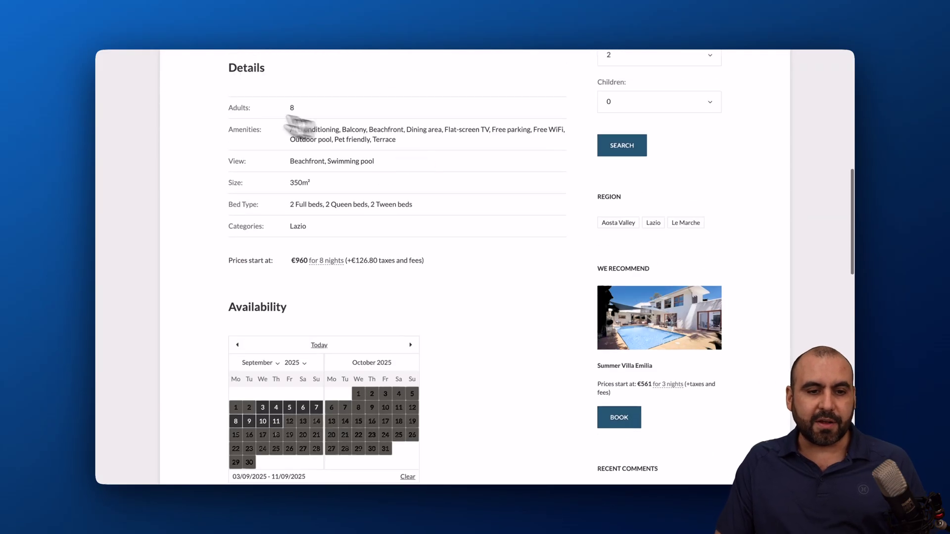
scroll(446, 218, down, 1)
scroll(456, 233, down, 5)
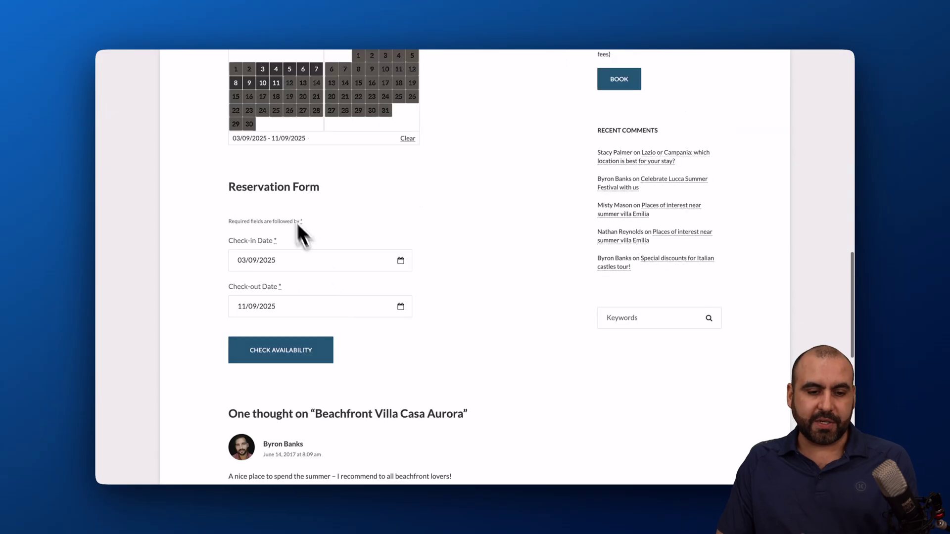
scroll(424, 397, down, 1)
scroll(424, 397, up, 15)
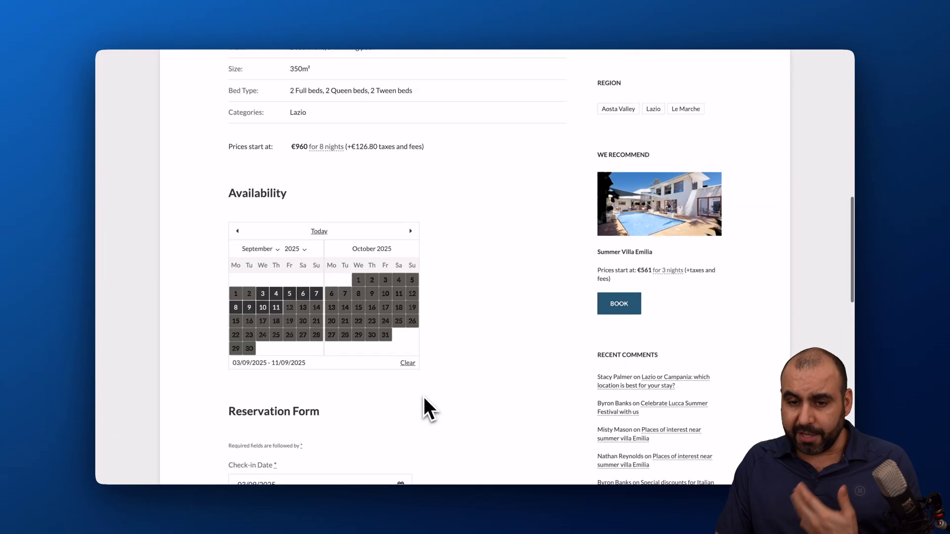
scroll(423, 393, up, 2)
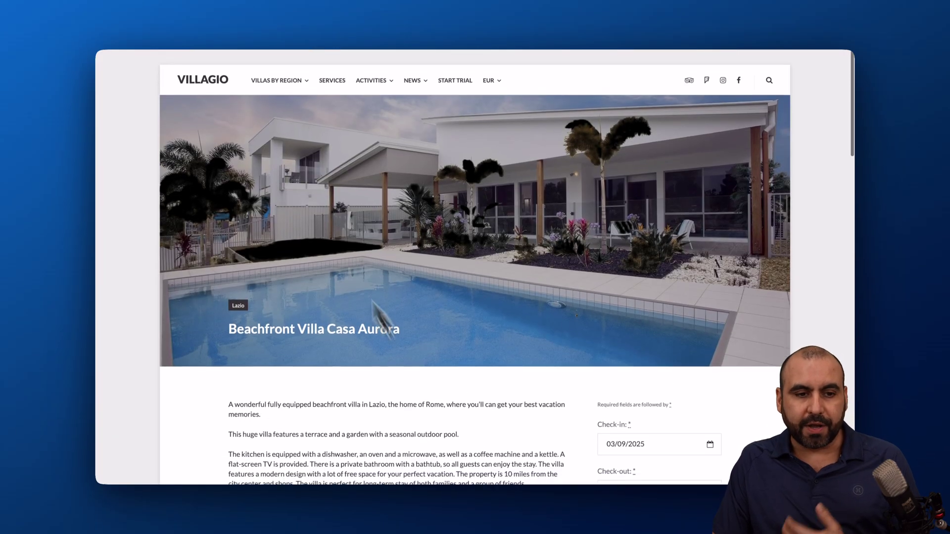
Step: Return to the Villagio home page and open the Le Marche Etna House booking page to review its reservation form
click(219, 85)
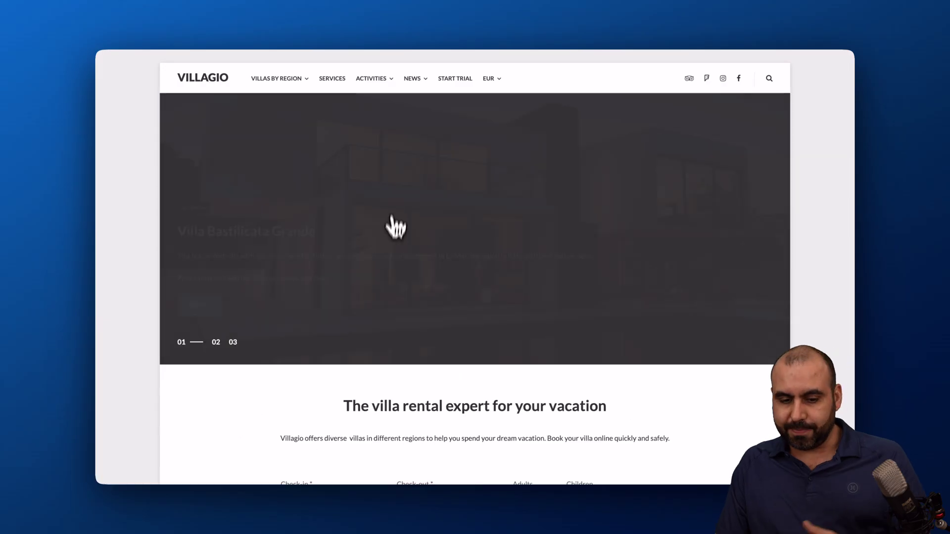
scroll(339, 271, down, 8)
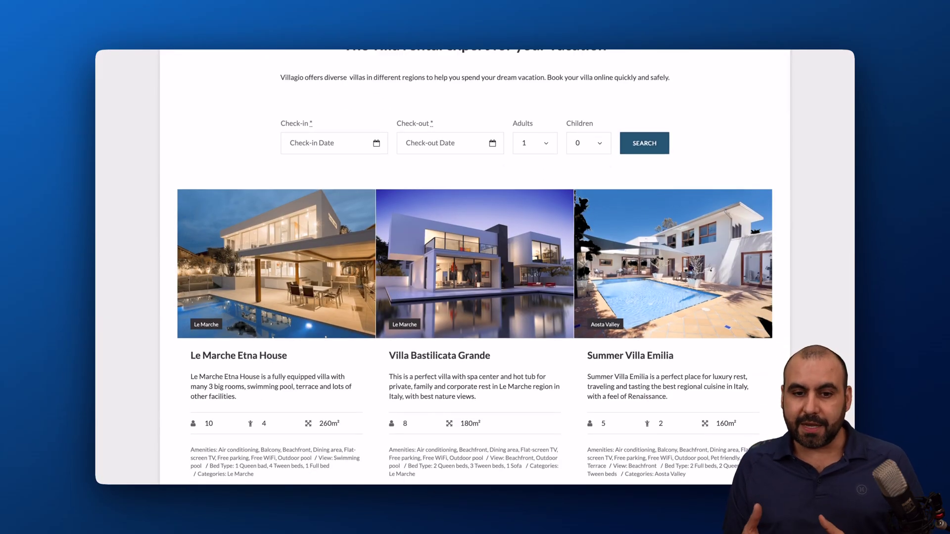
scroll(585, 200, down, 2)
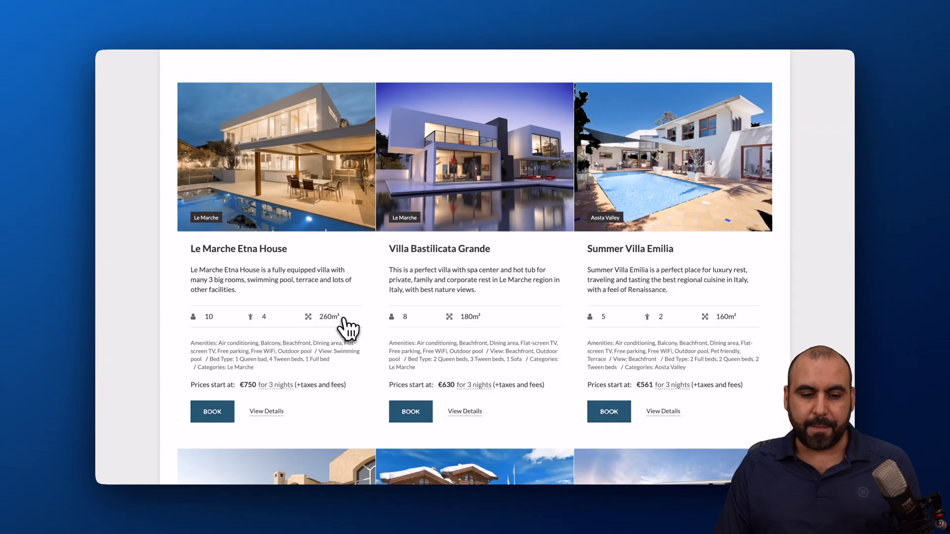
click(229, 411)
scroll(229, 419, up, 3)
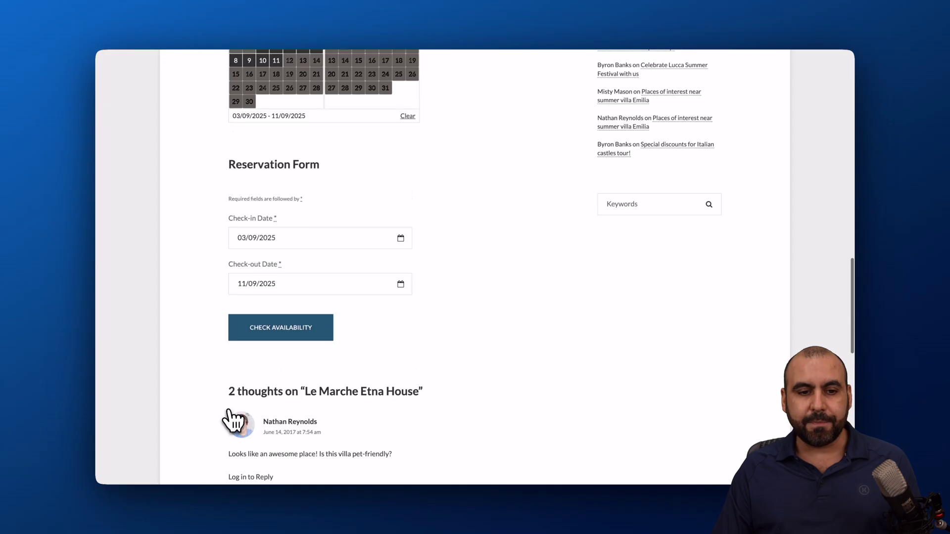
scroll(343, 420, down, 10)
scroll(344, 421, up, 20)
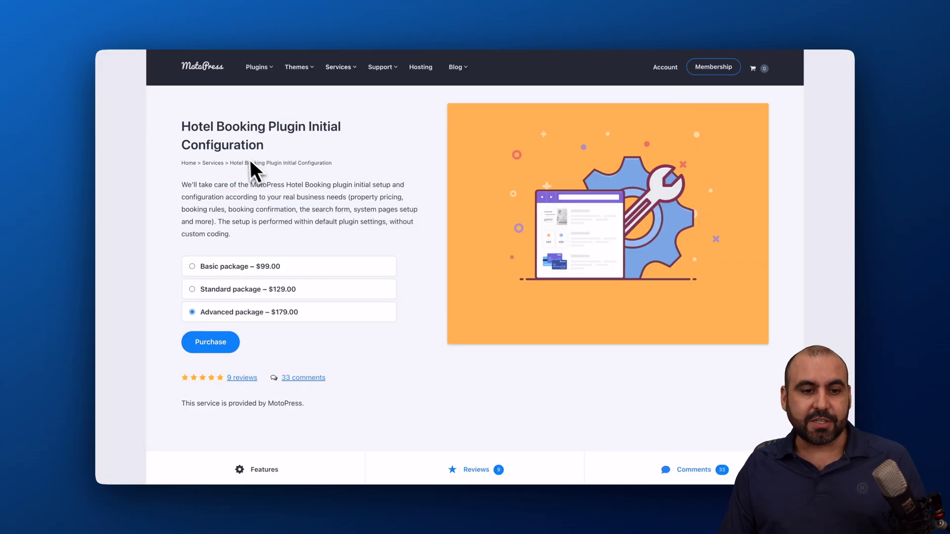
Step: Review the packages and features of the Hotel Booking Plugin Initial Configuration service on the MotoPress site
drag(309, 126, 330, 145)
click(331, 145)
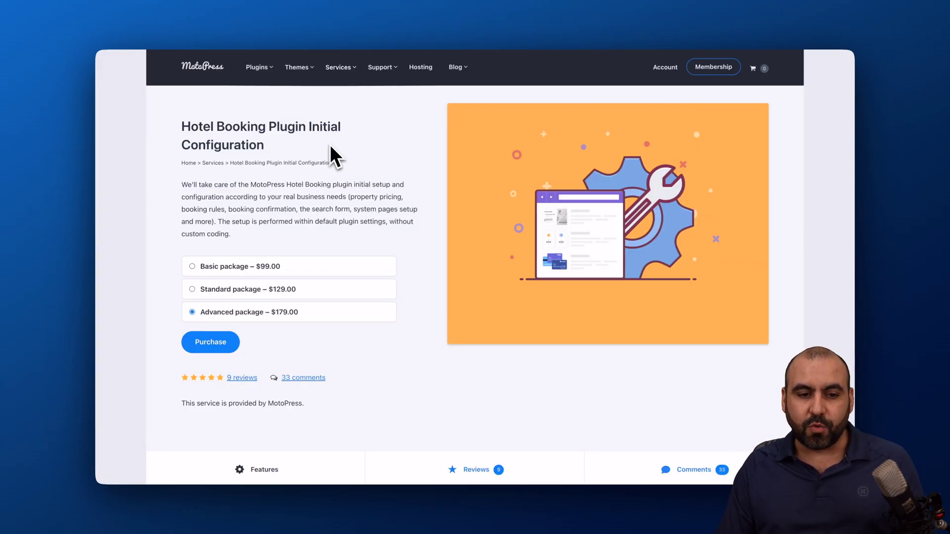
scroll(347, 246, down, 3)
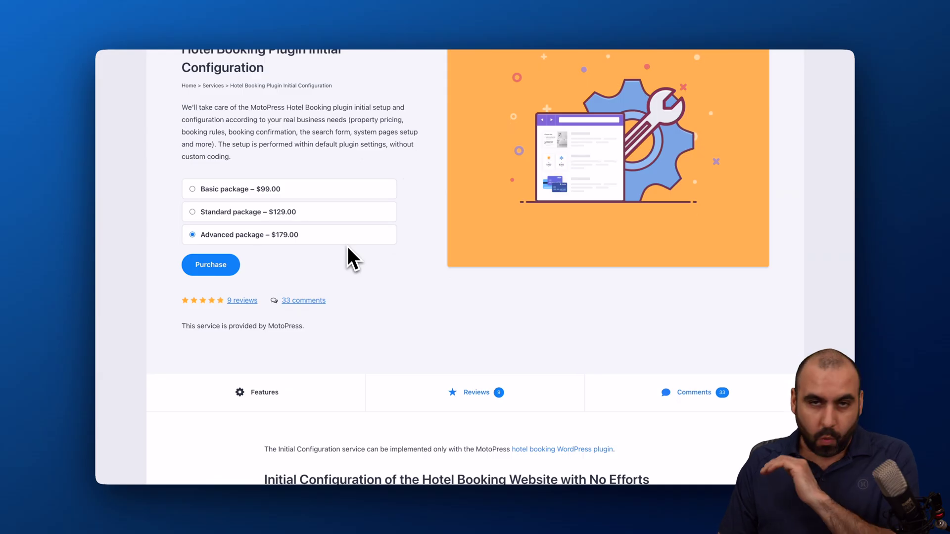
scroll(347, 247, up, 1)
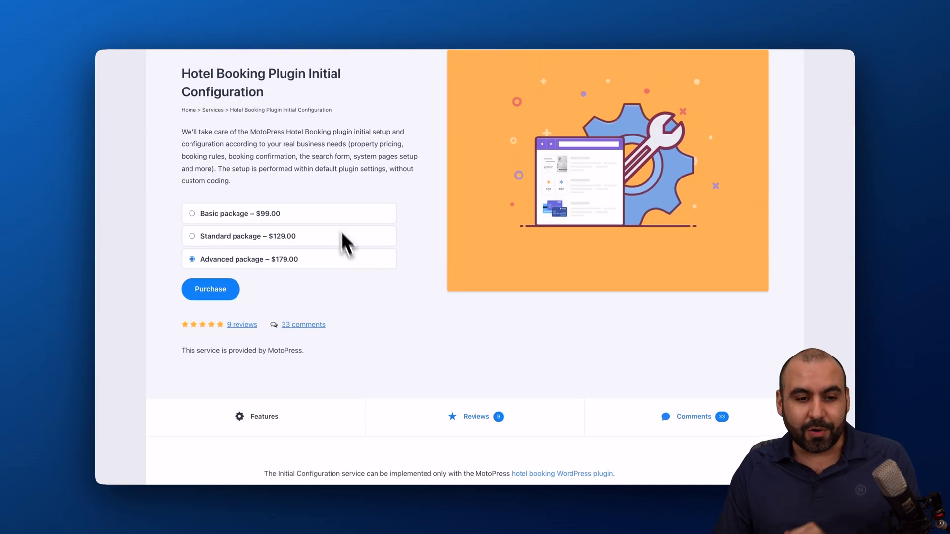
scroll(350, 298, down, 5)
scroll(351, 300, down, 10)
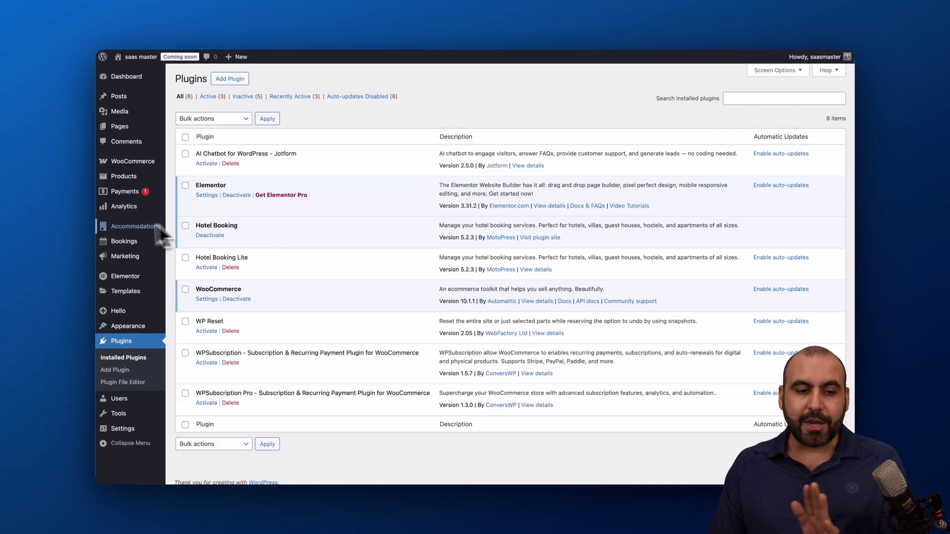
Step: Check the Accommodation and Bookings options in the WordPress dashboard and open the Accommodation settings
mouse_move(106, 229)
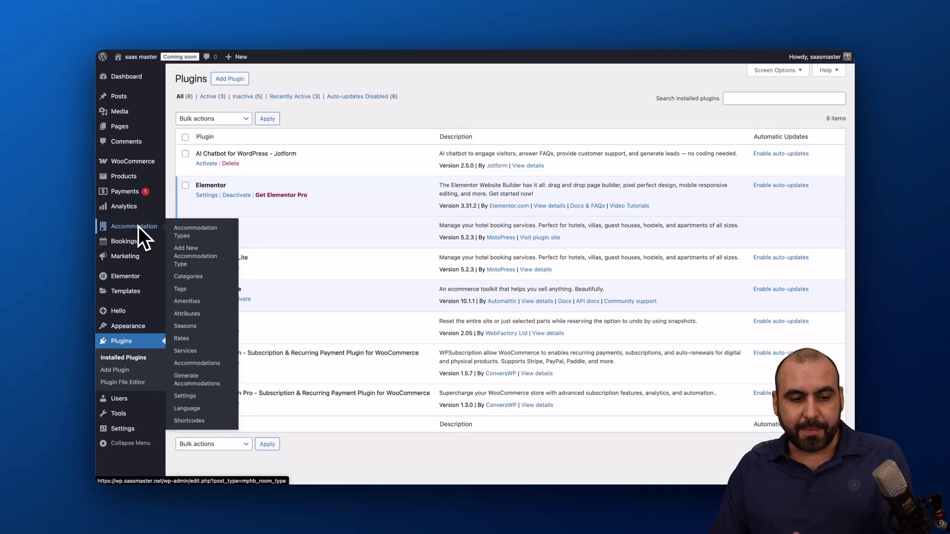
mouse_move(137, 245)
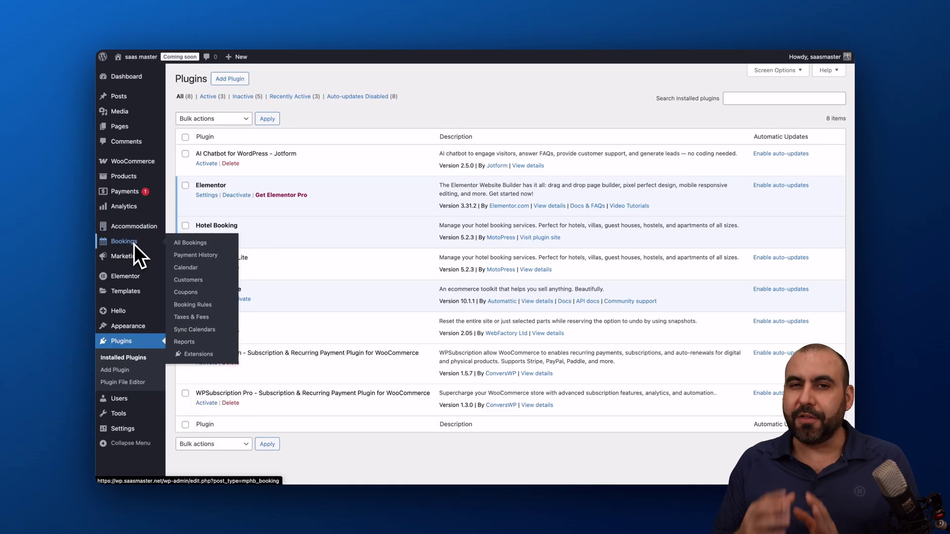
mouse_move(133, 233)
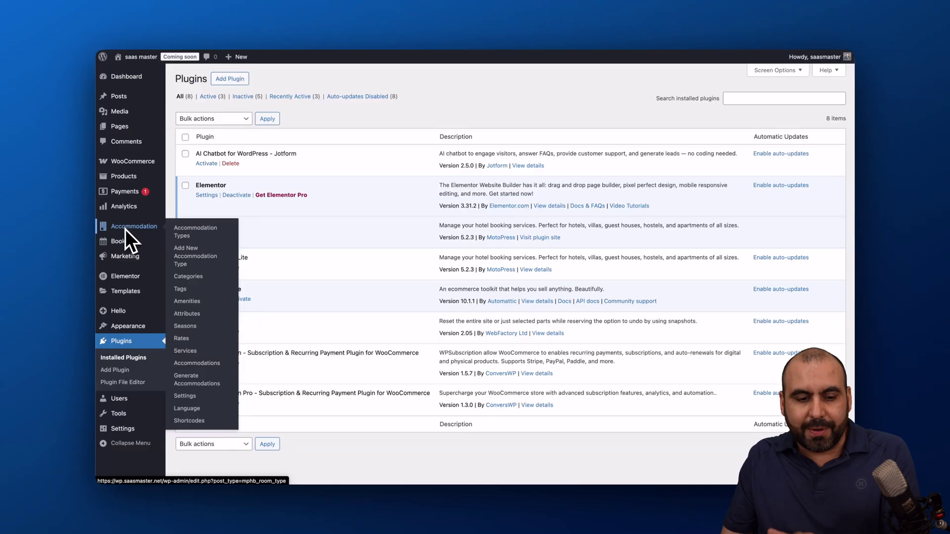
click(206, 396)
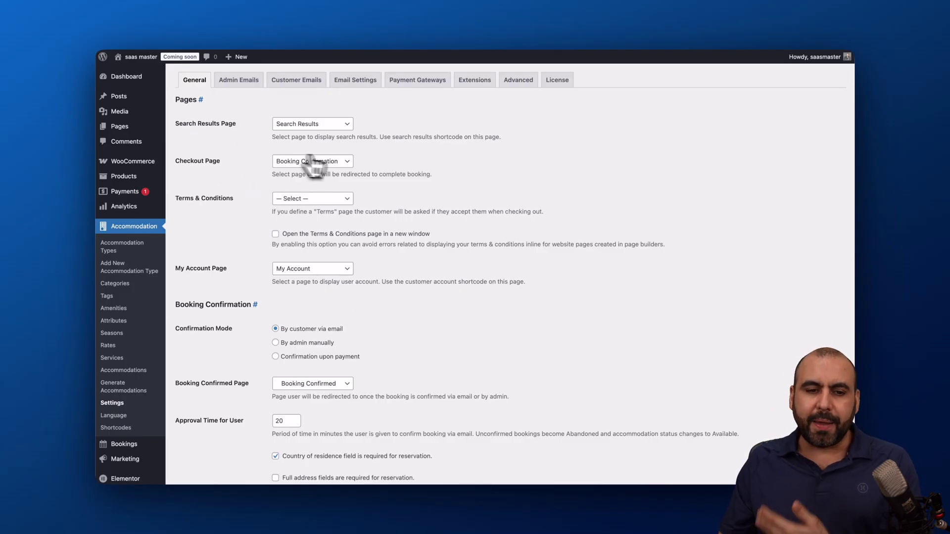
Step: Review the general accommodation settings, including the choices for the Checkout and Terms & Conditions pages, down to the Misc section
click(339, 161)
click(403, 171)
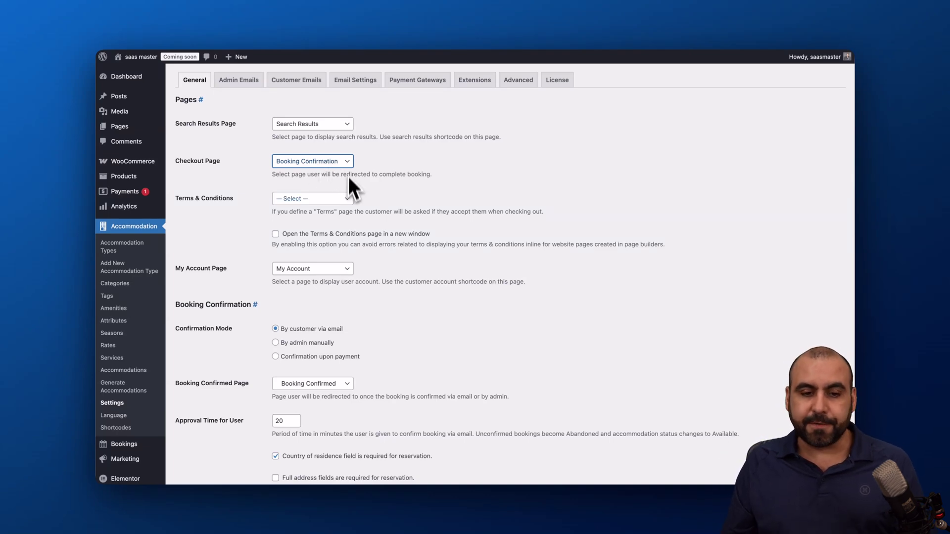
click(299, 199)
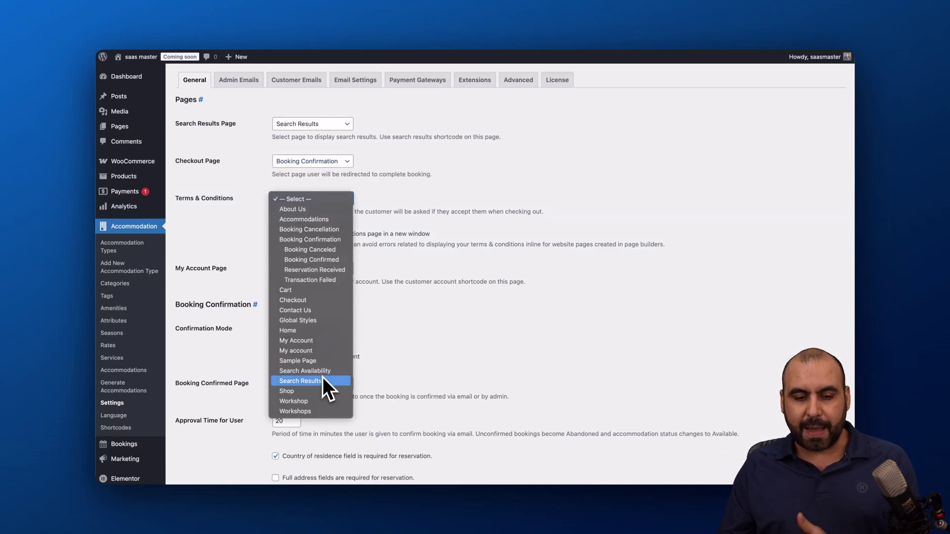
click(495, 323)
scroll(495, 322, down, 20)
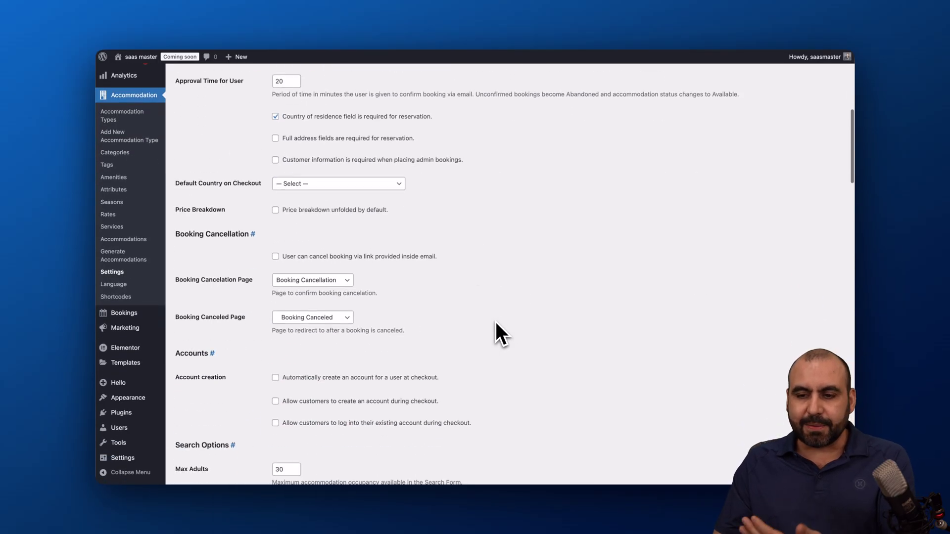
scroll(498, 330, down, 20)
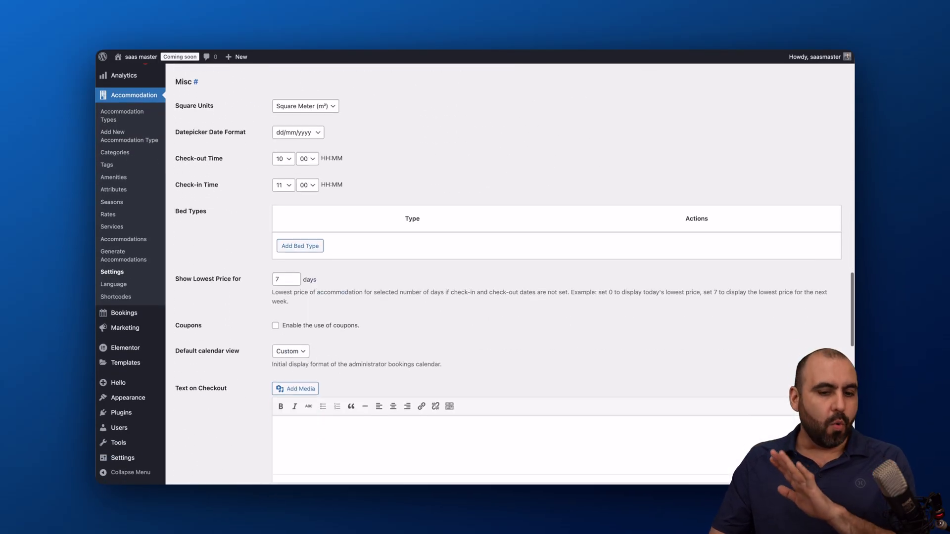
Step: Check the rest of the general accommodation settings and open the Admin Emails settings to view the Pending Booking Email template
scroll(495, 321, down, 15)
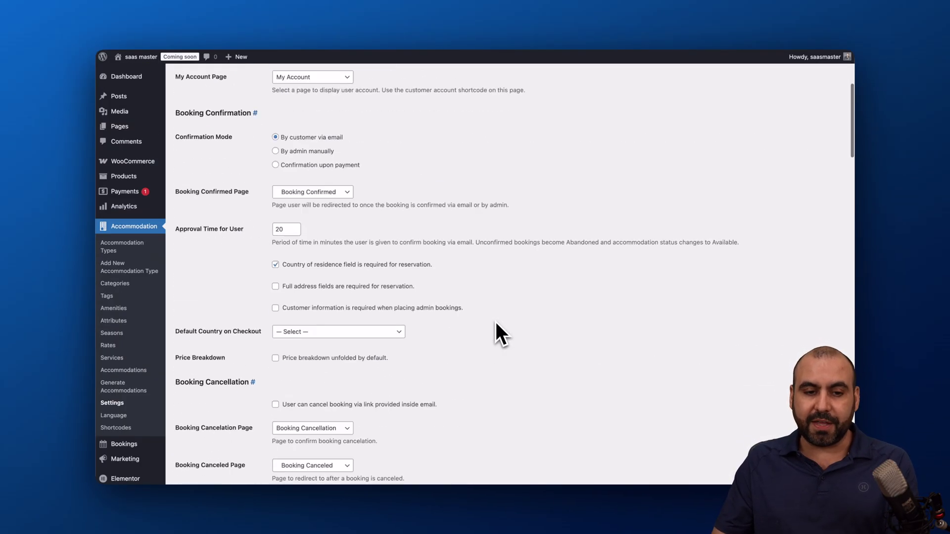
scroll(495, 322, up, 5)
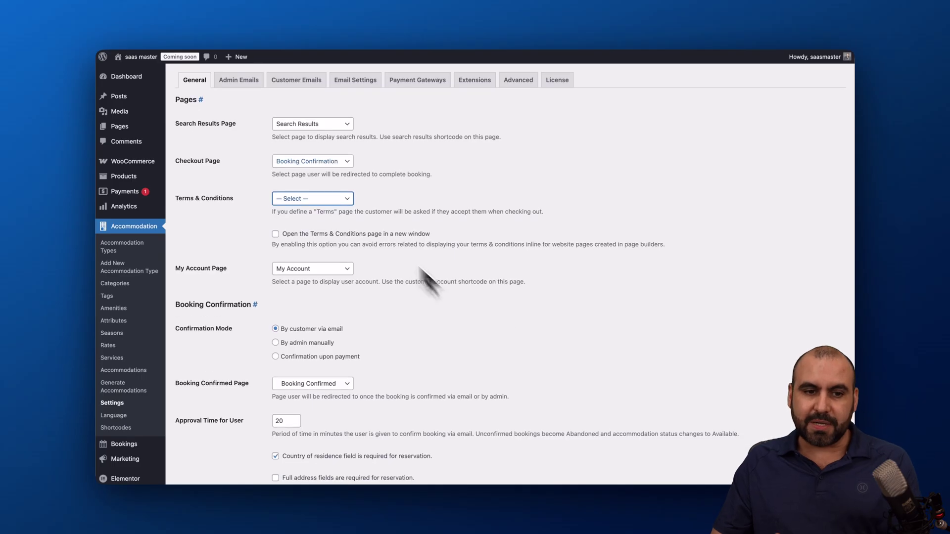
click(258, 82)
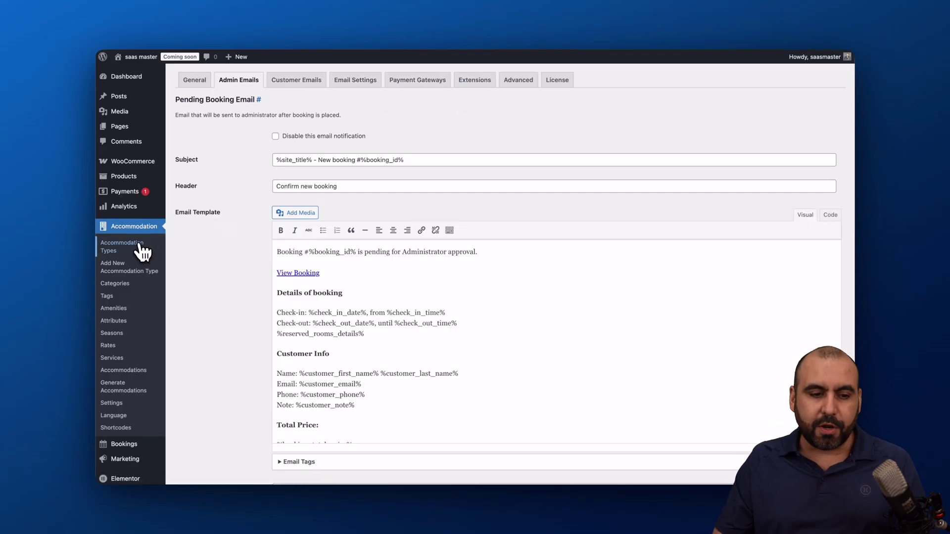
Step: Open the Penthouse Suite accommodation type and review its description, discussion, accommodations, capacity, size, view, bed type and available services
click(154, 245)
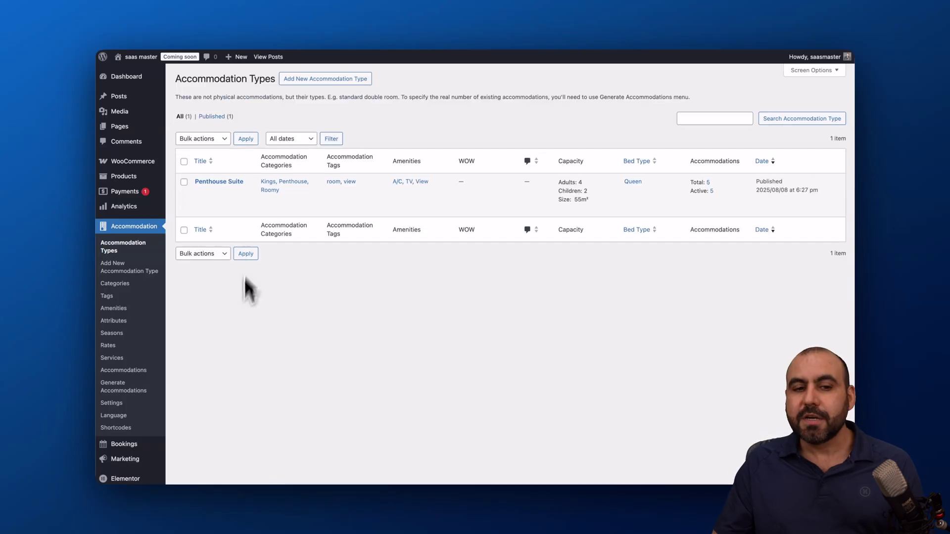
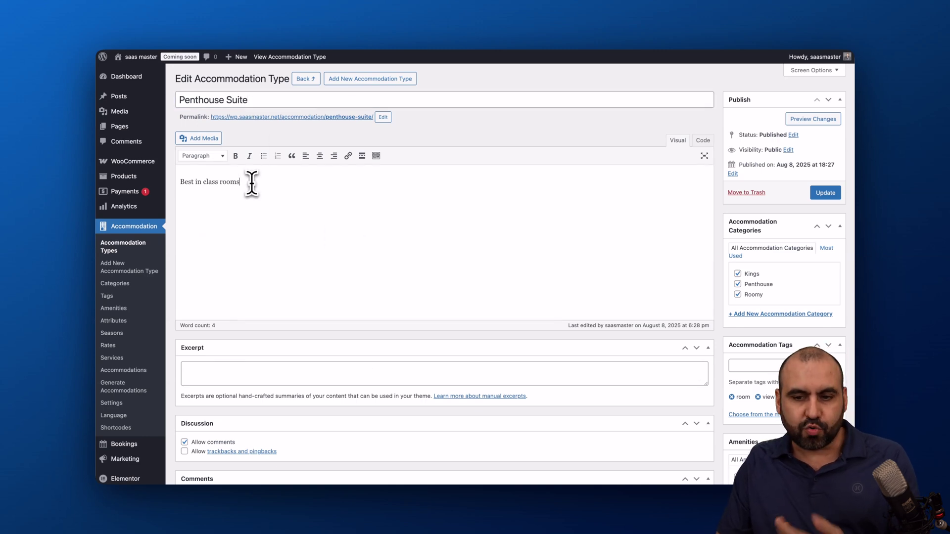
scroll(361, 235, down, 5)
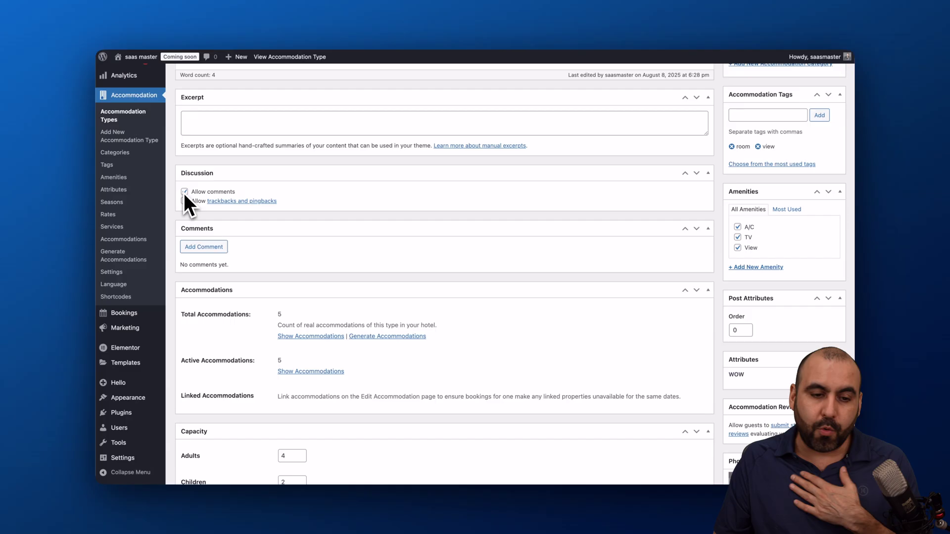
scroll(352, 222, down, 3)
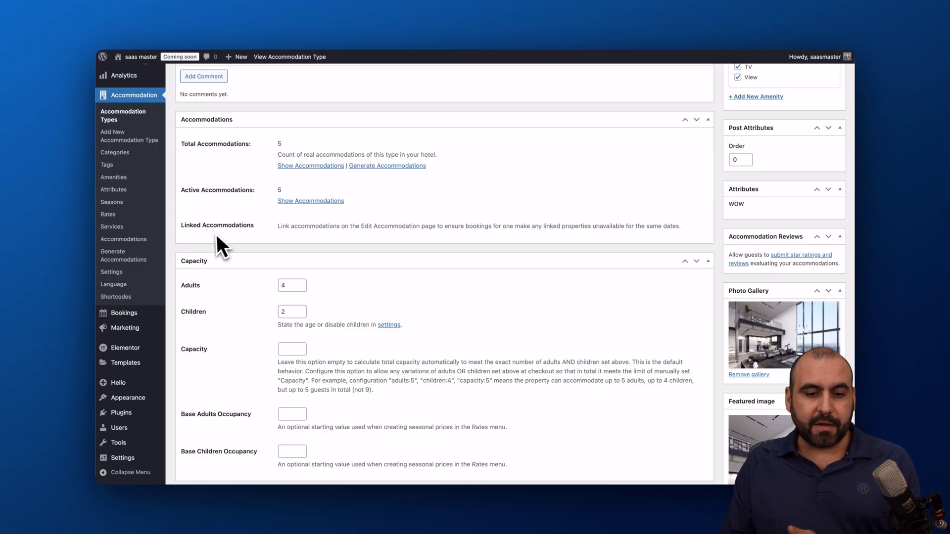
scroll(342, 221, down, 5)
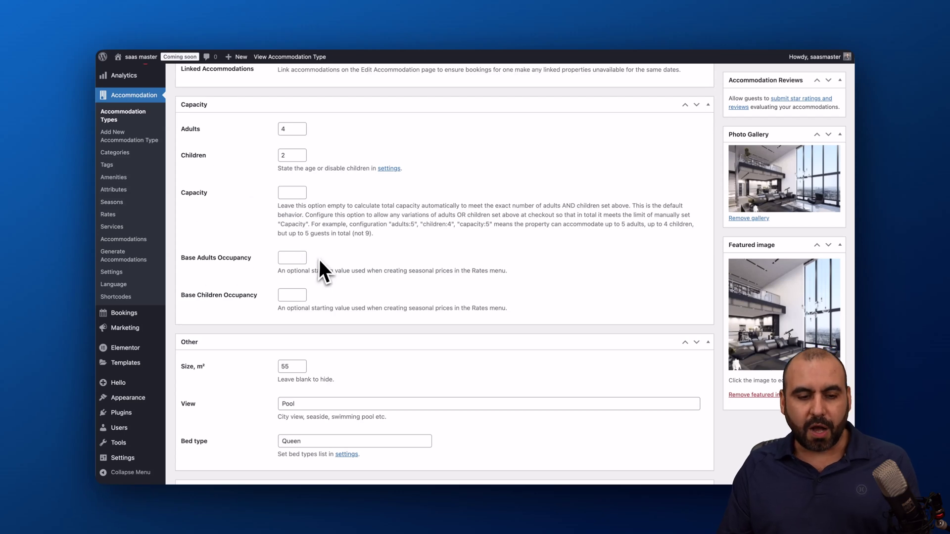
scroll(321, 263, down, 4)
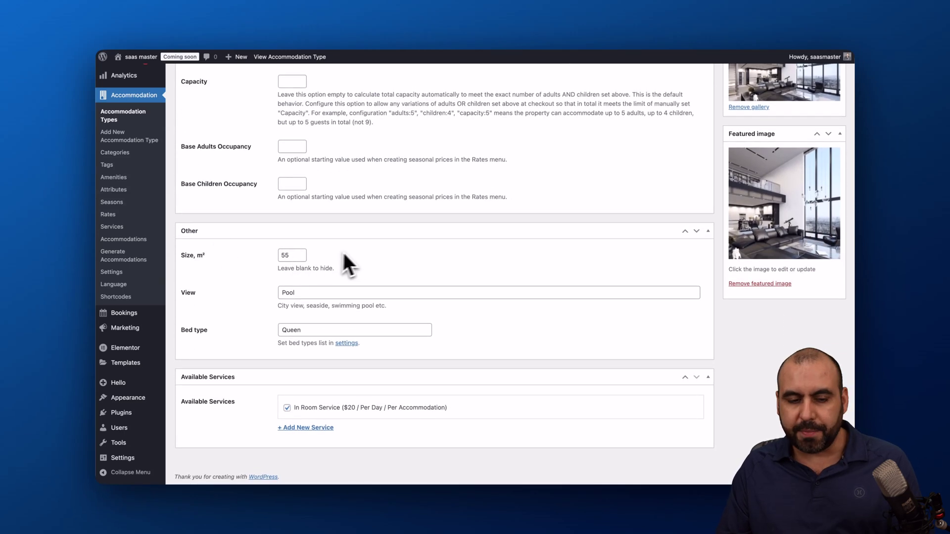
click(340, 291)
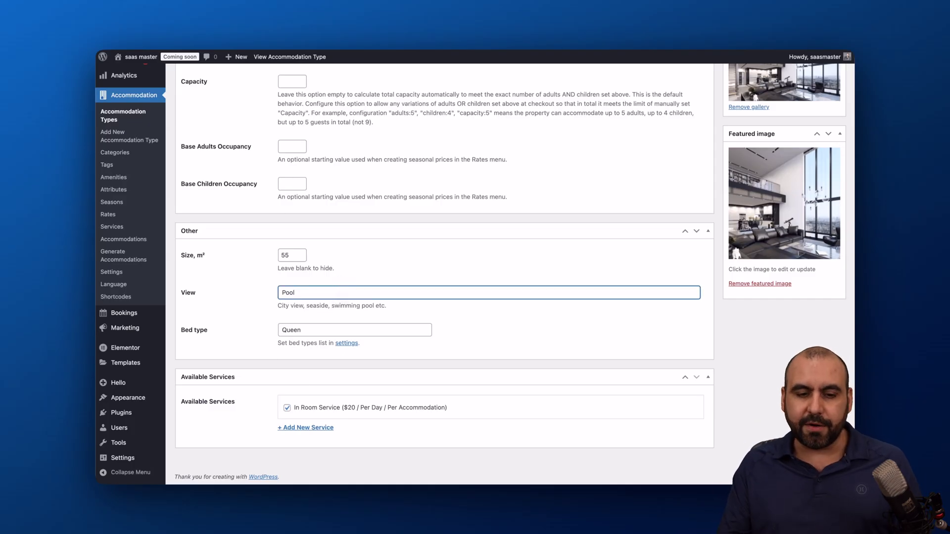
click(299, 331)
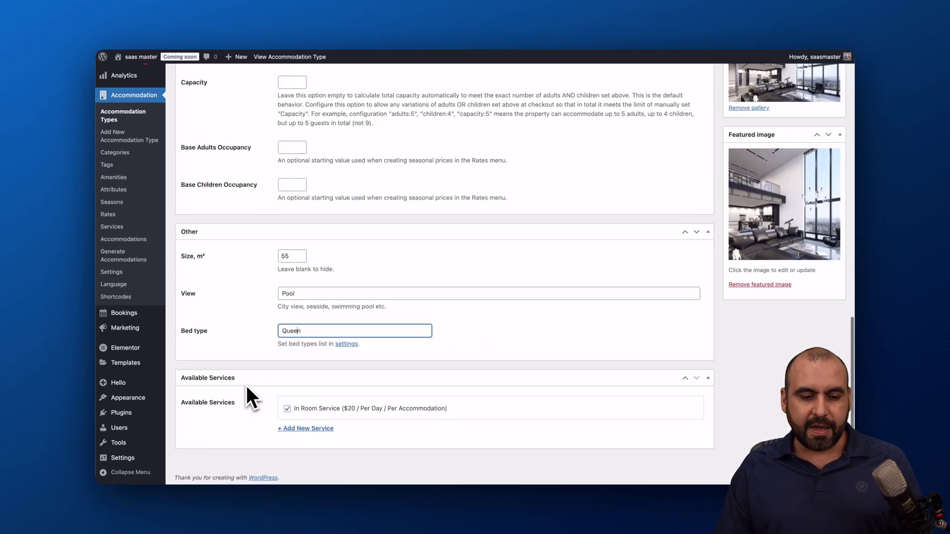
scroll(246, 386, up, 1)
click(246, 386)
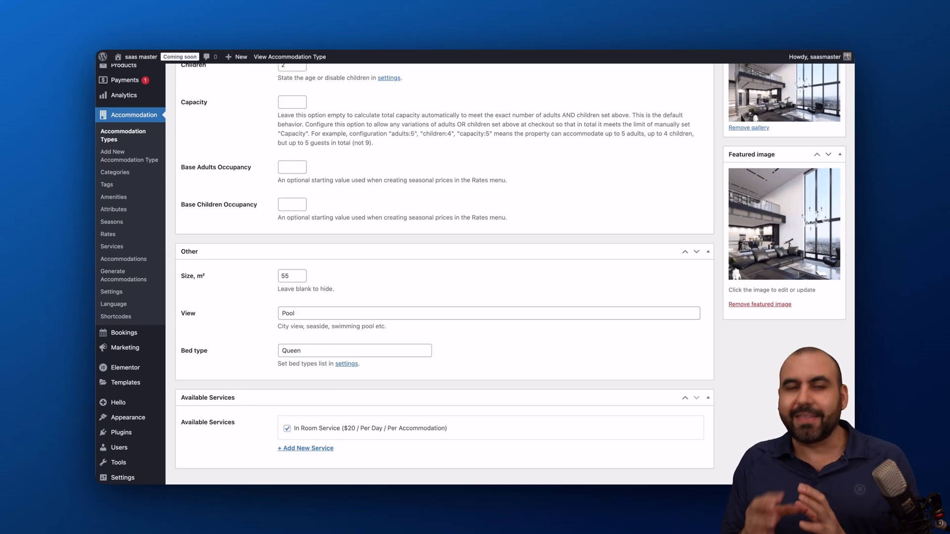
scroll(245, 386, down, 1)
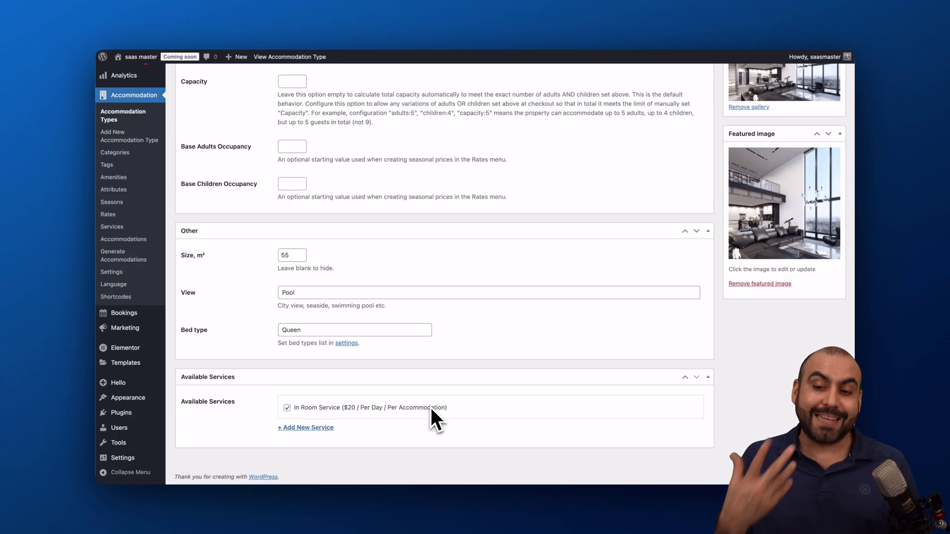
Step: Review the Penthouse Suite's categories, tags, amenities, attributes, photo gallery and featured image
scroll(431, 407, up, 10)
scroll(431, 410, up, 5)
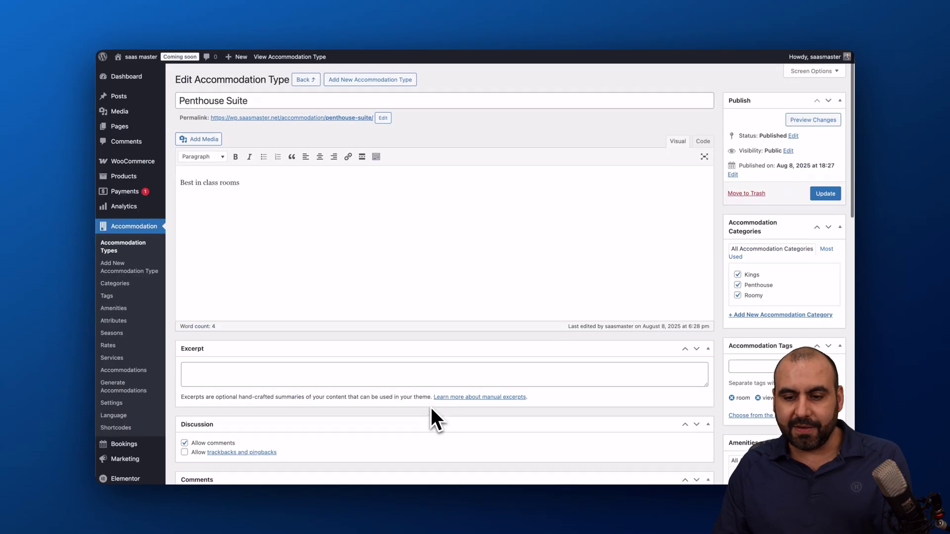
scroll(431, 409, down, 1)
scroll(637, 320, up, 1)
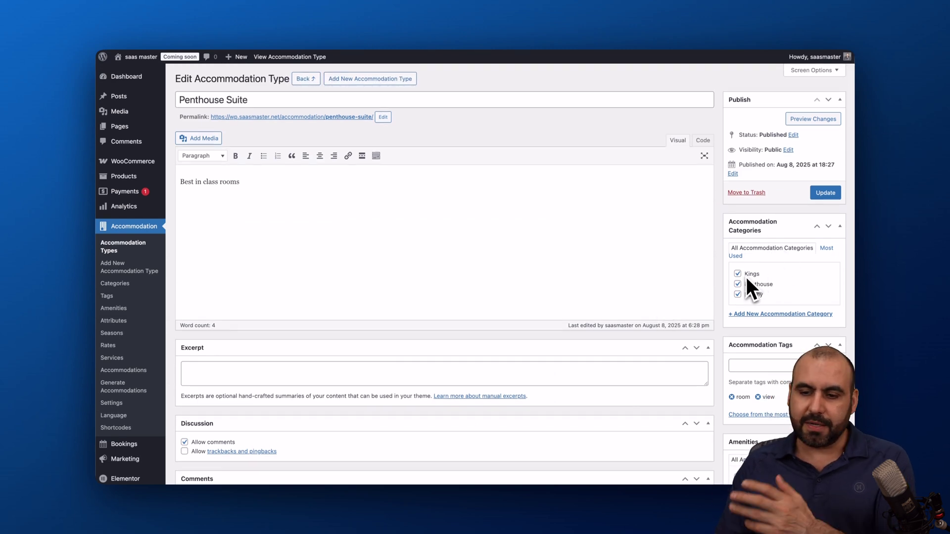
scroll(781, 302, down, 2)
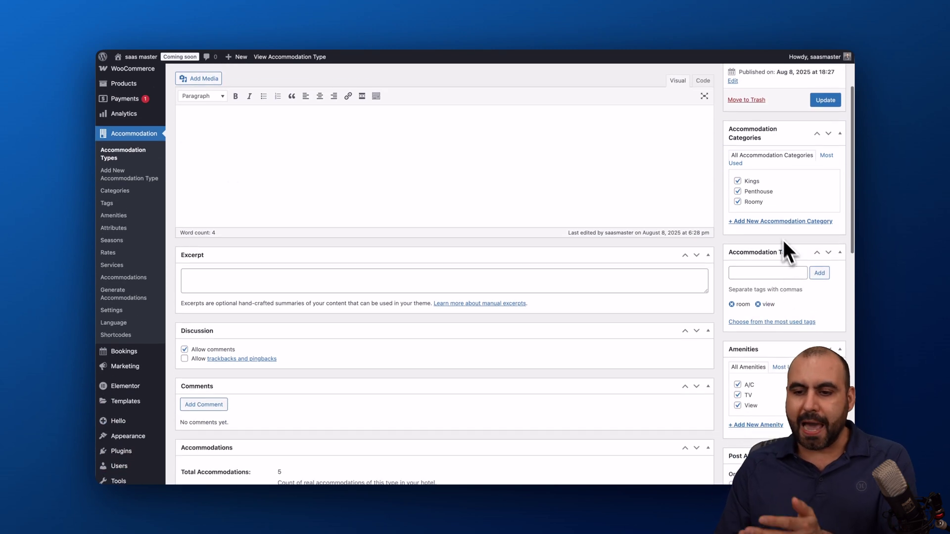
scroll(797, 222, down, 2)
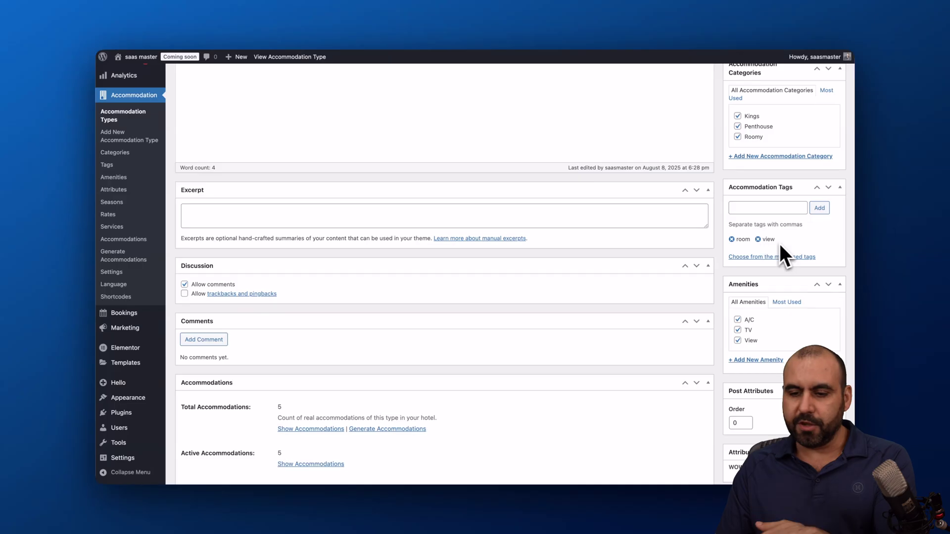
scroll(780, 246, down, 2)
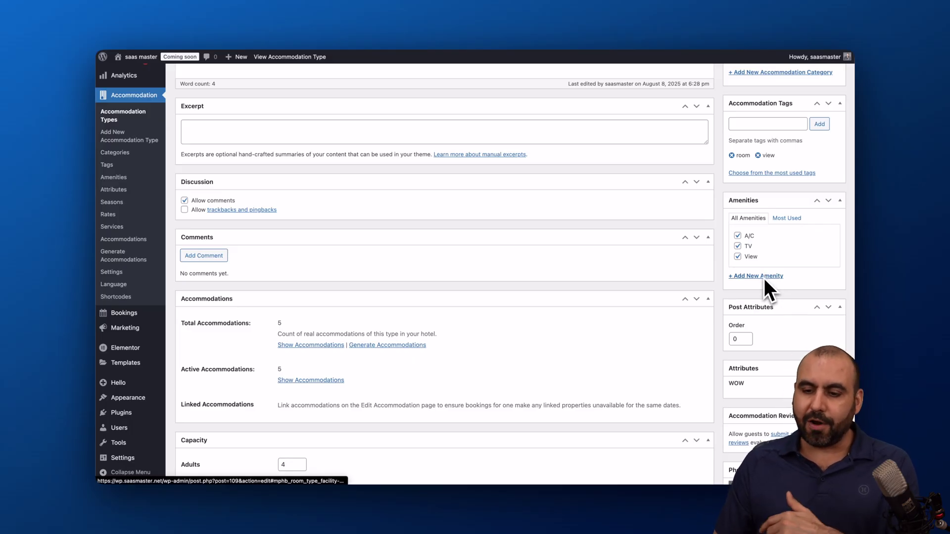
scroll(811, 286, down, 5)
scroll(787, 238, down, 3)
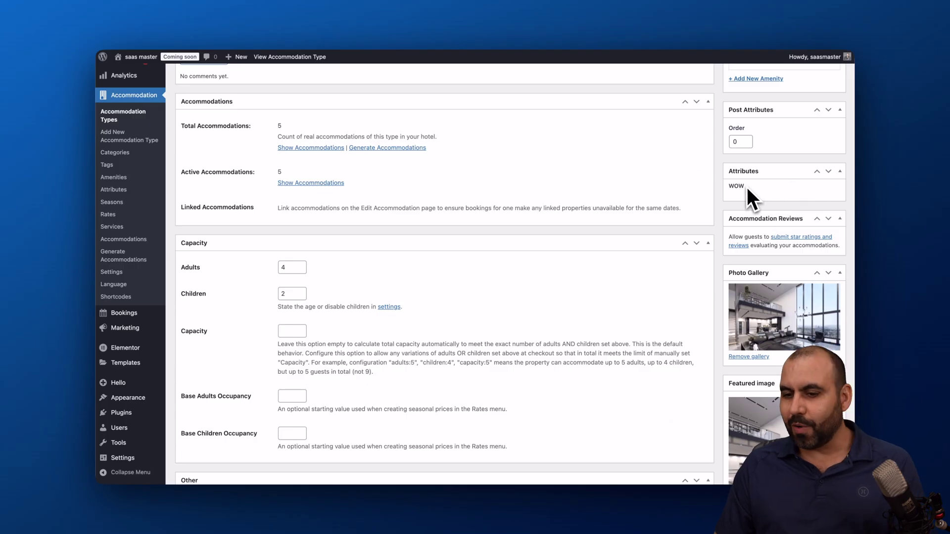
scroll(747, 188, down, 5)
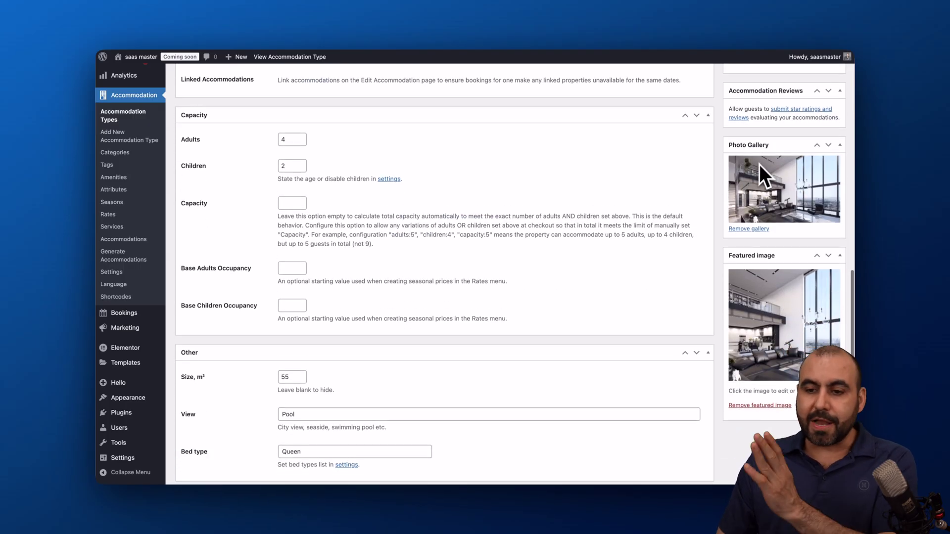
scroll(765, 291, down, 3)
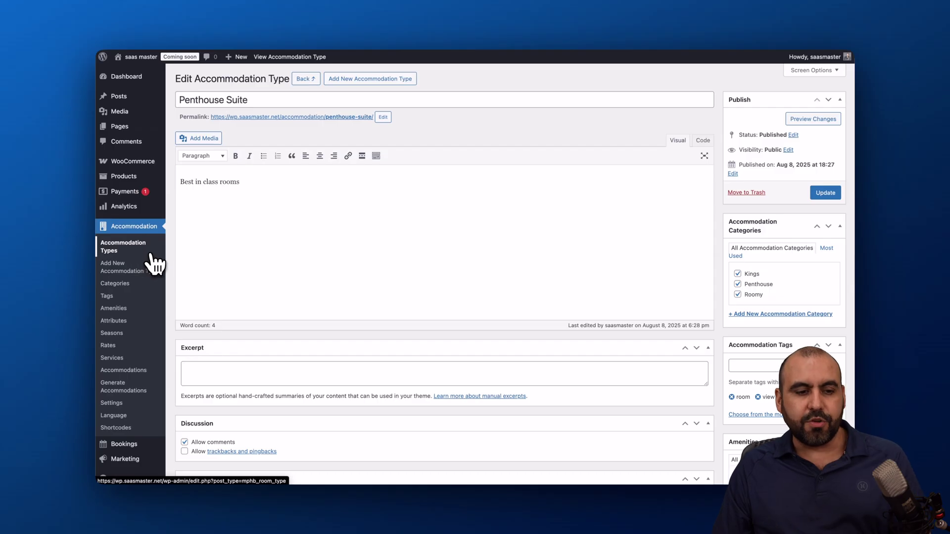
Step: Look through the accommodation categories, seasons and services, and return to the accommodation types list
click(124, 284)
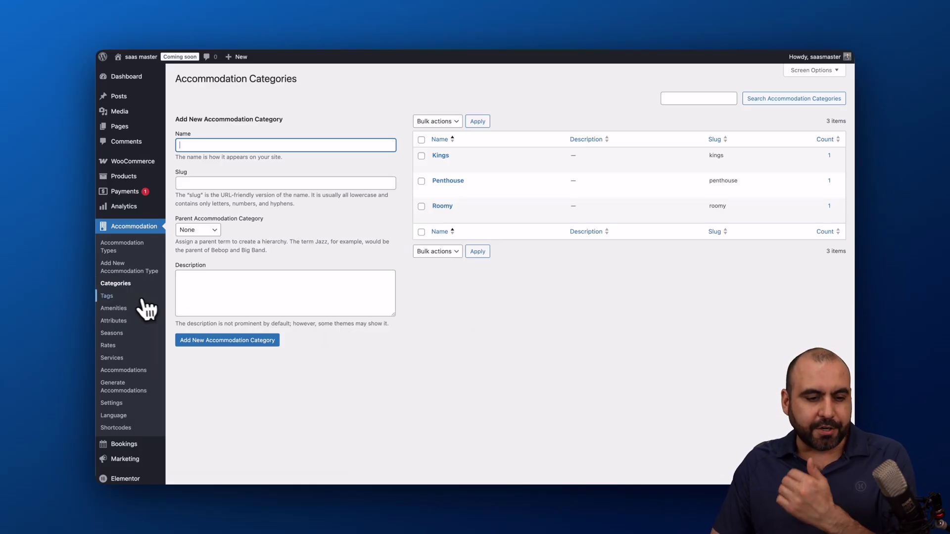
click(130, 336)
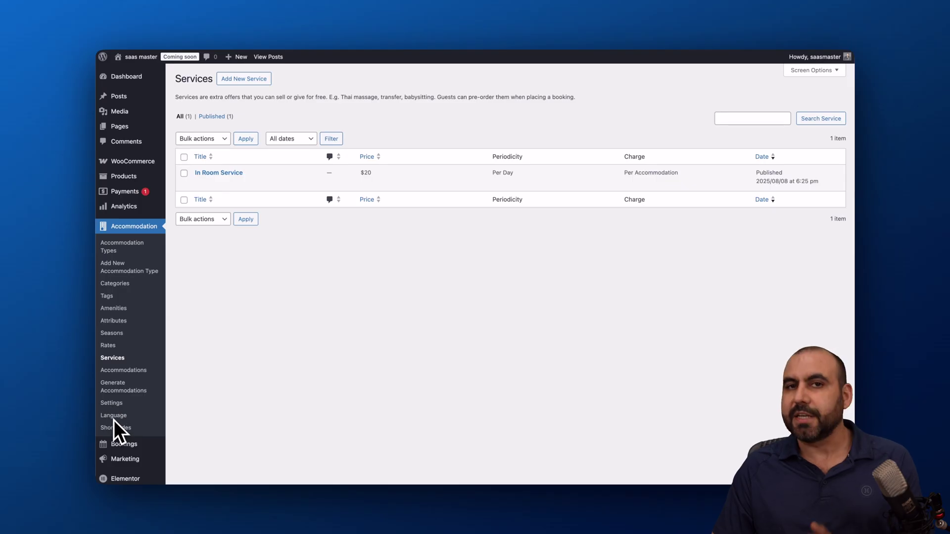
click(121, 243)
Step: Look through the bookings list, the booking calendar and the coupons page
mouse_move(122, 442)
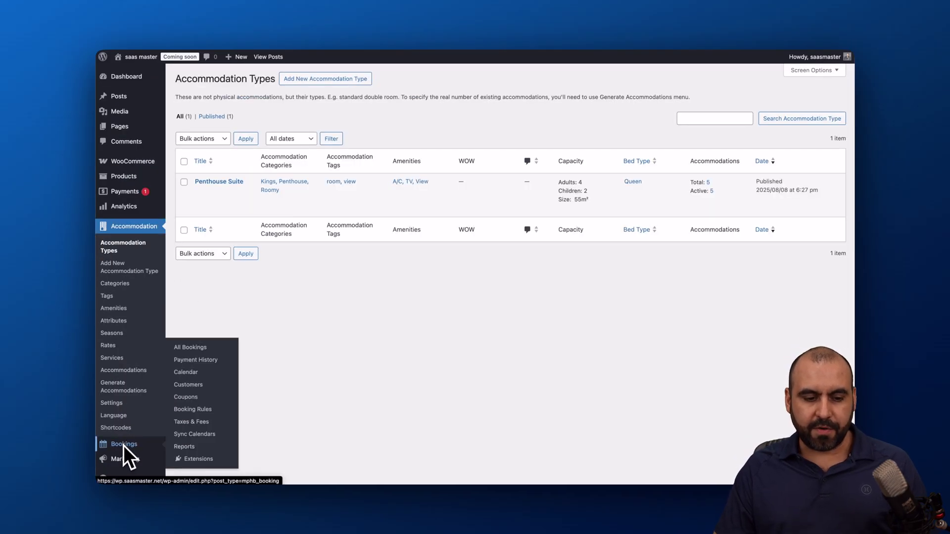
click(124, 446)
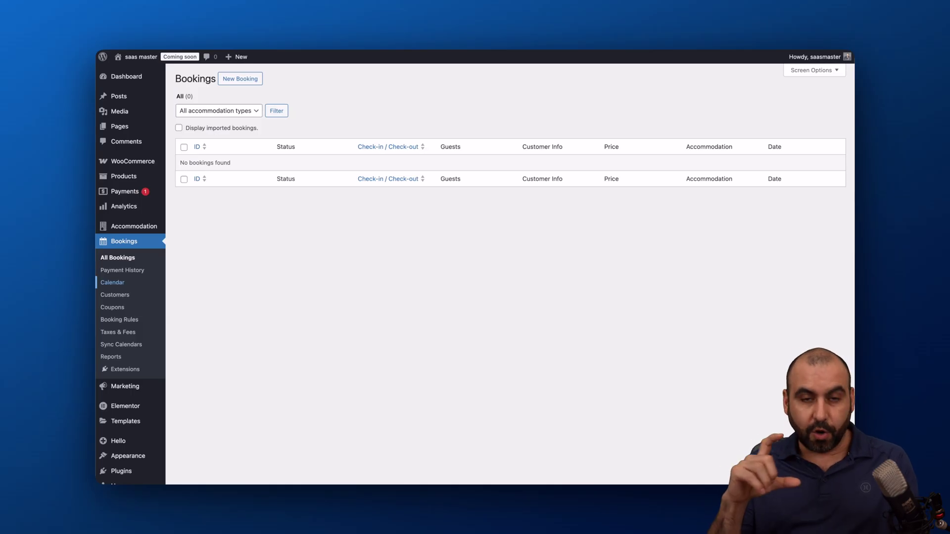
click(117, 285)
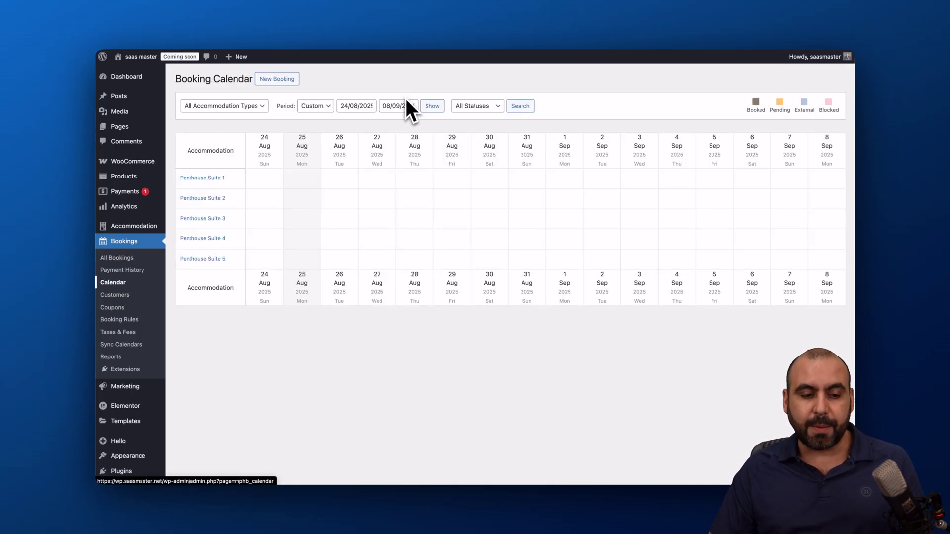
click(121, 309)
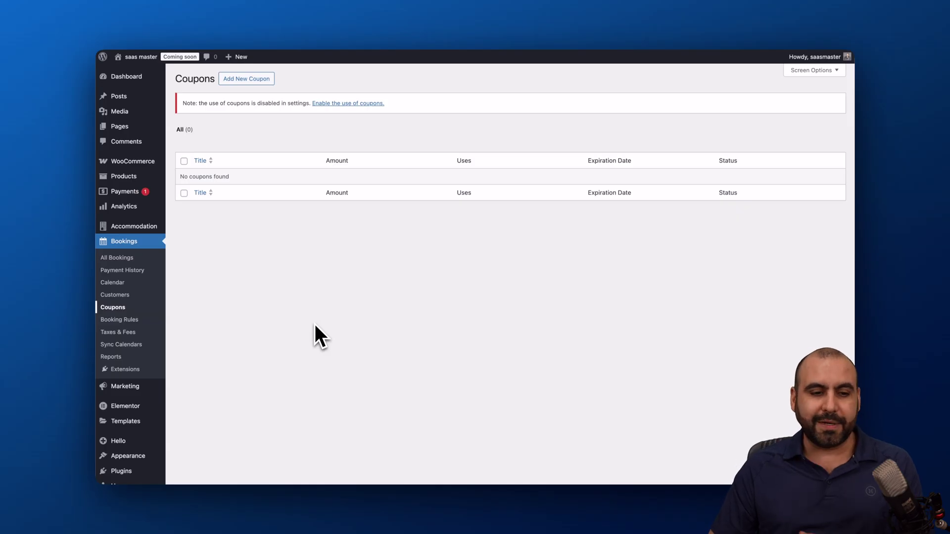
Step: Add a minimum stay booking rule of 3 nights that applies to all accommodations and all seasons
click(135, 320)
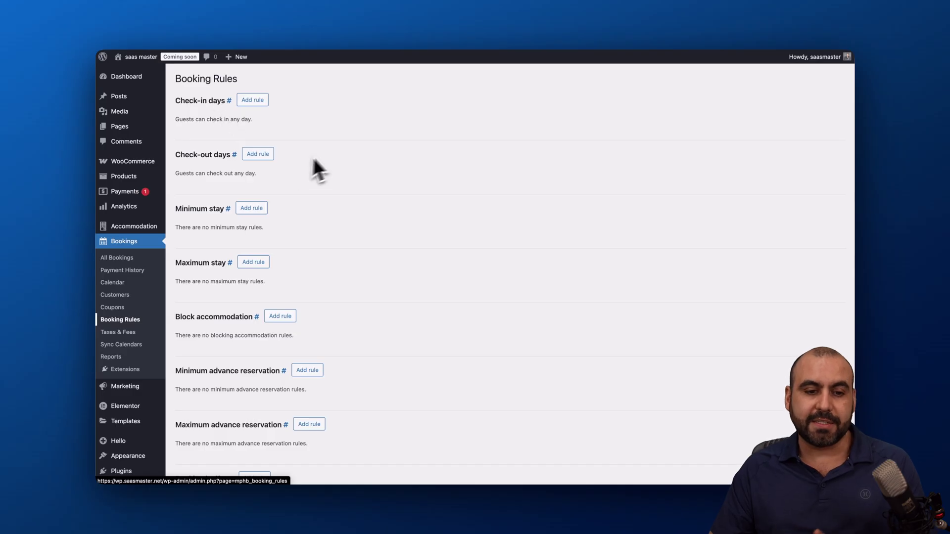
scroll(302, 164, down, 3)
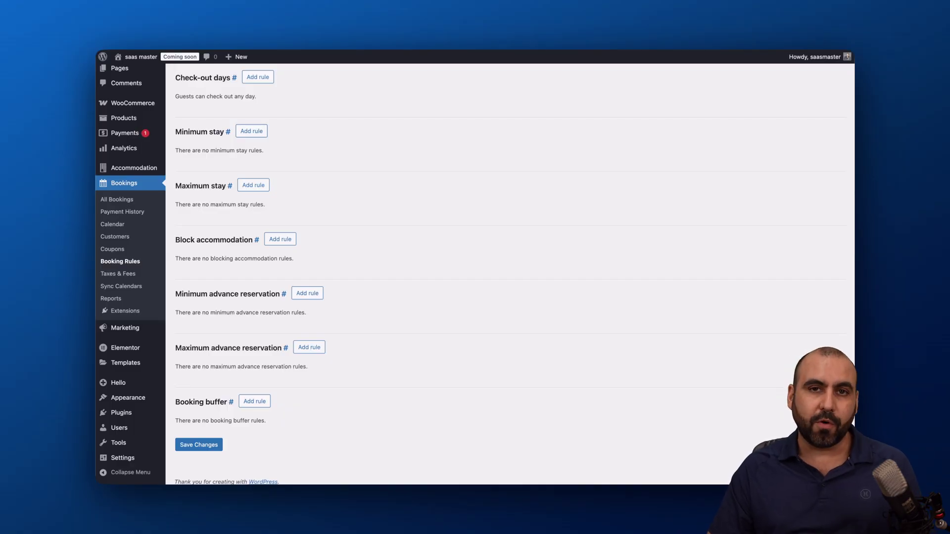
click(252, 131)
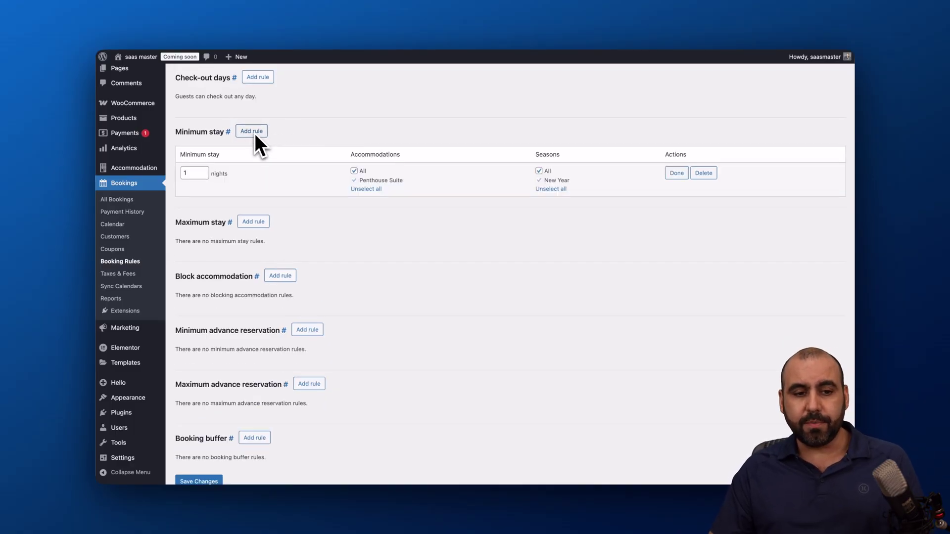
double_click(191, 173)
text(3)
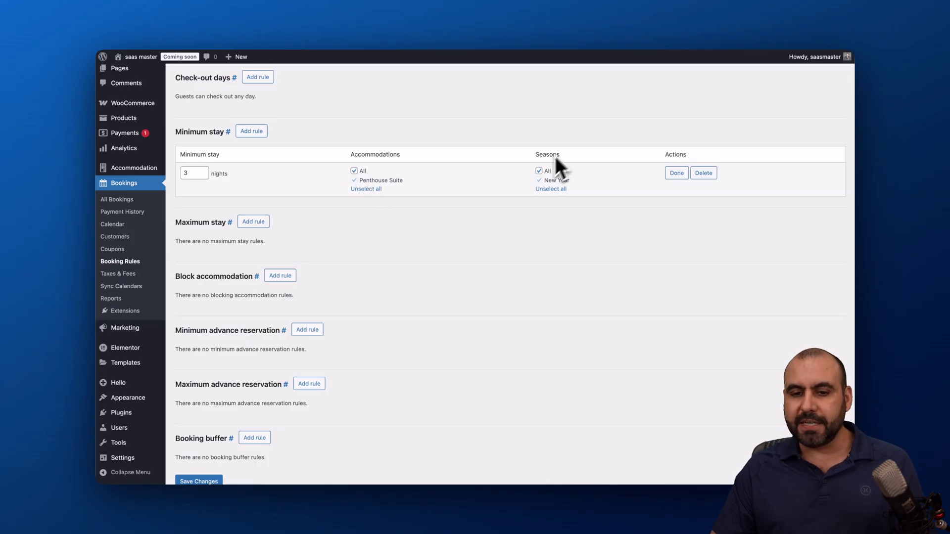
click(540, 180)
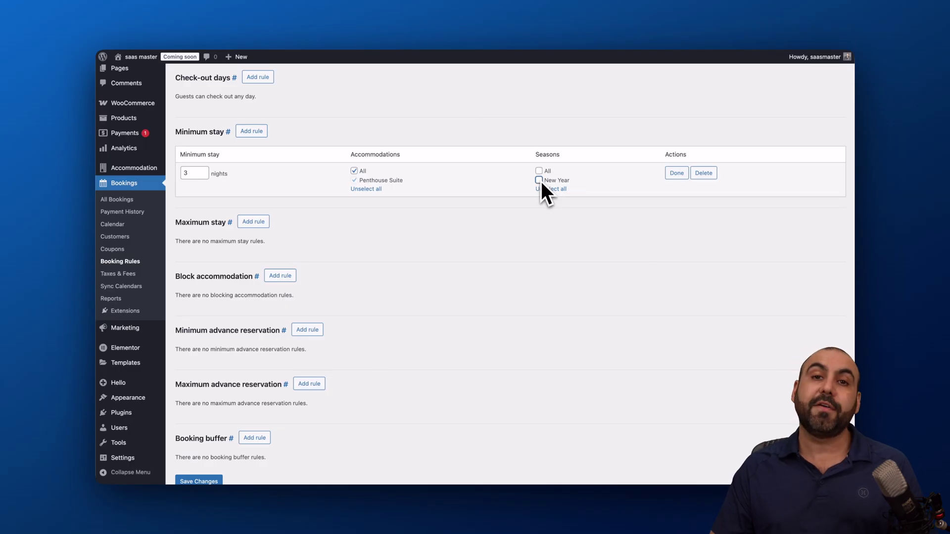
click(538, 172)
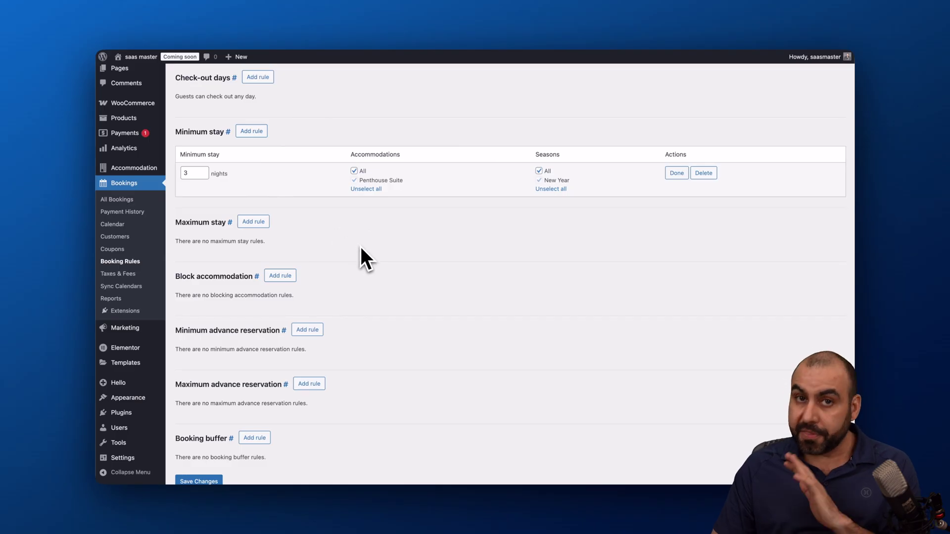
scroll(360, 247, down, 2)
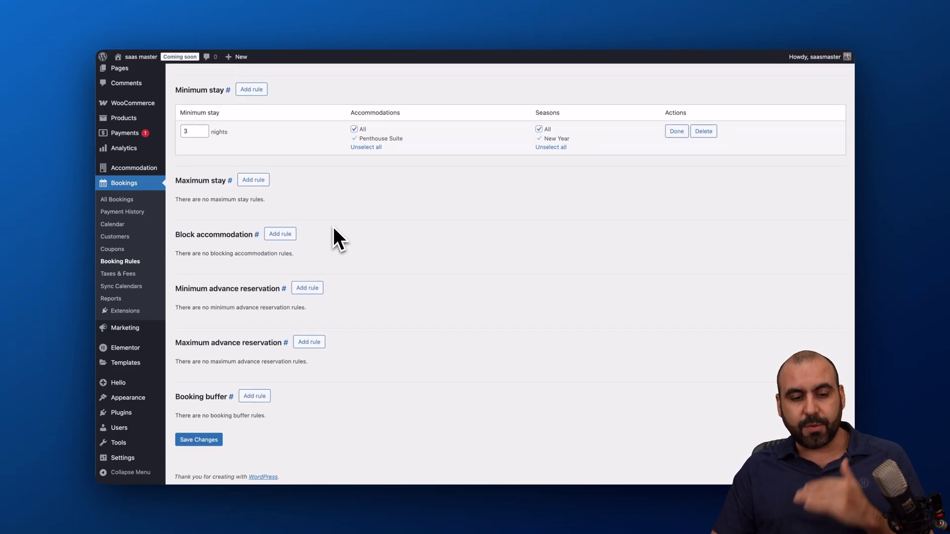
scroll(335, 426, up, 1)
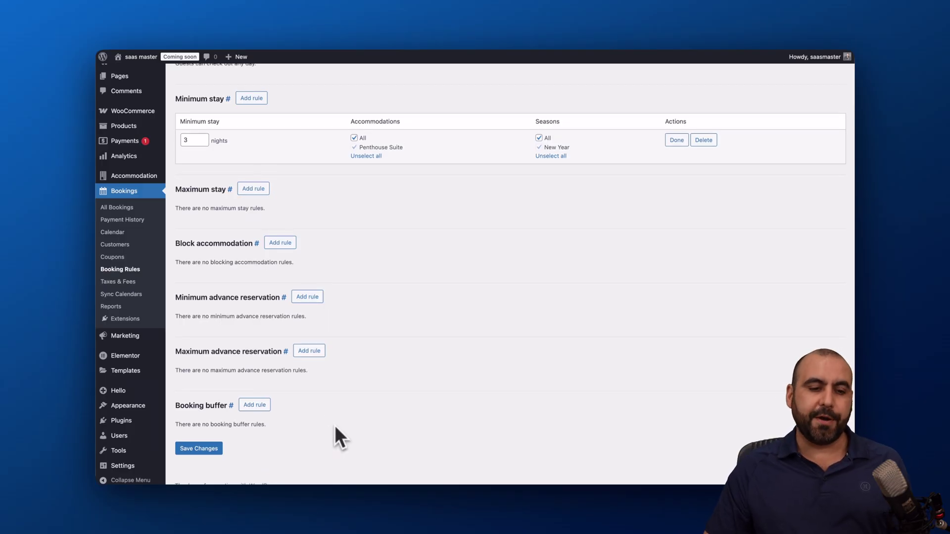
Step: Look through the Taxes & Fees, Sync Calendars and Reports pages and browse the Hotel Booking extensions
click(131, 286)
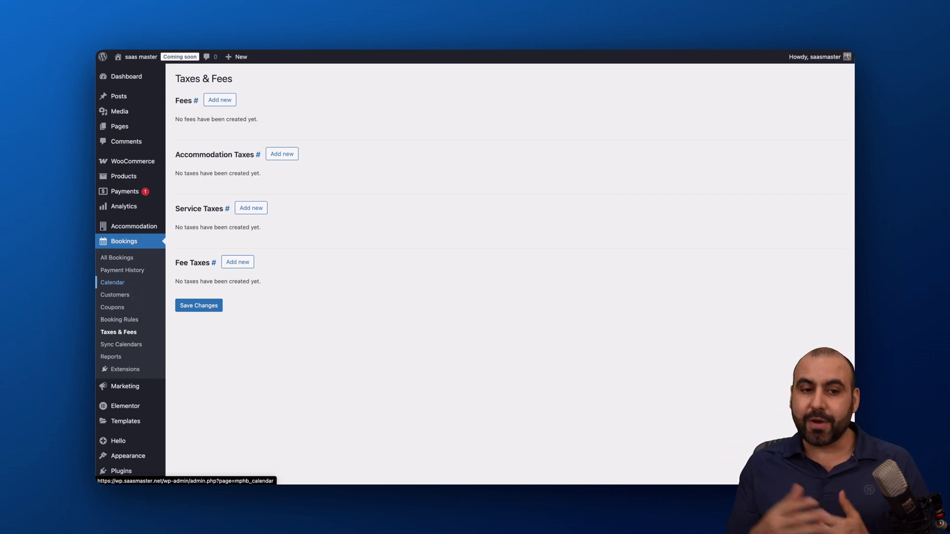
click(137, 345)
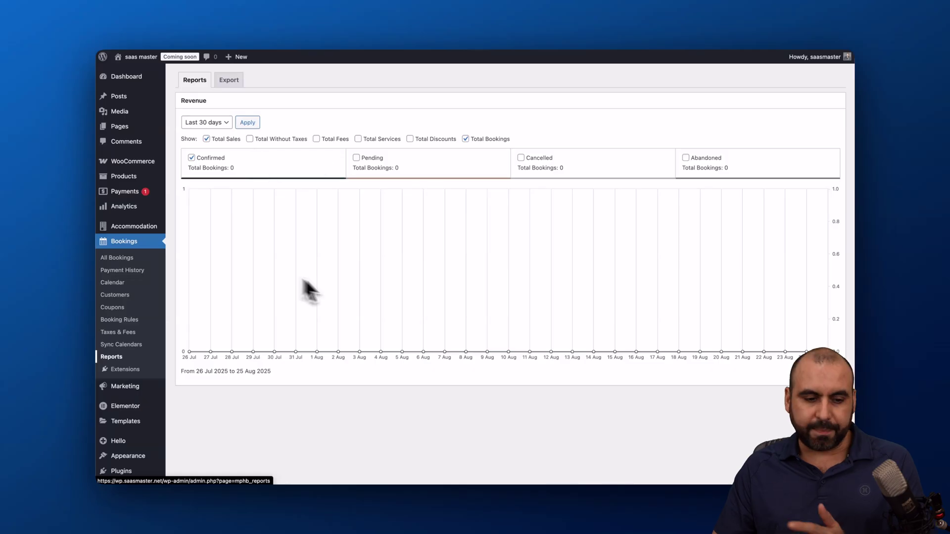
click(131, 372)
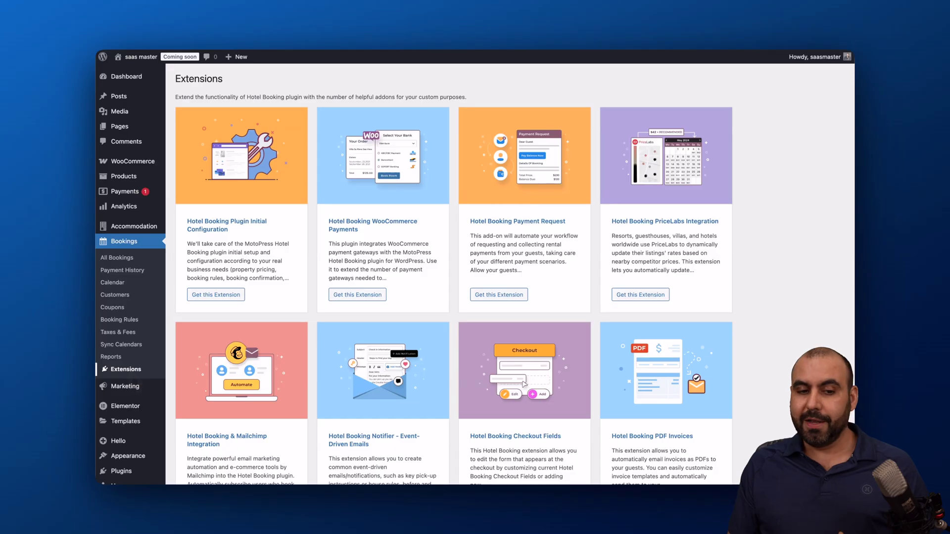
drag(250, 222, 258, 232)
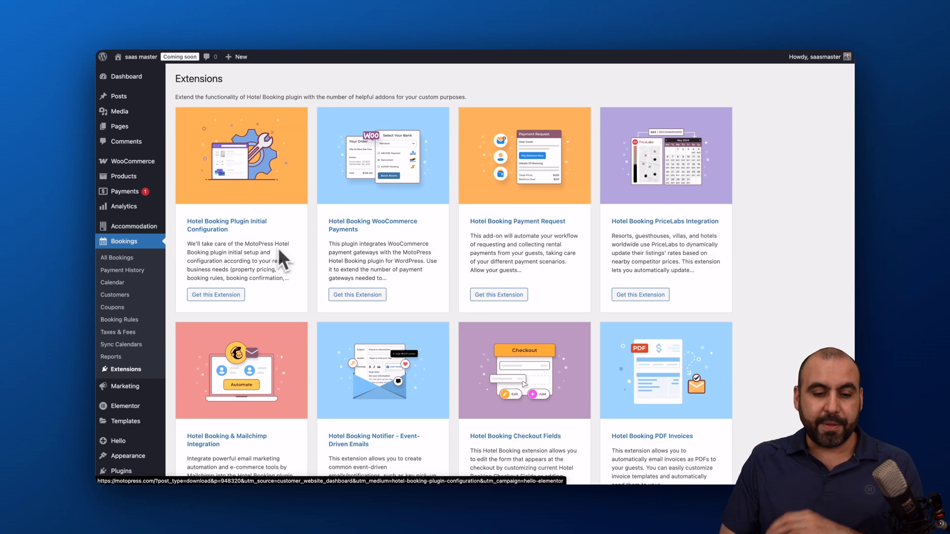
scroll(295, 216, down, 10)
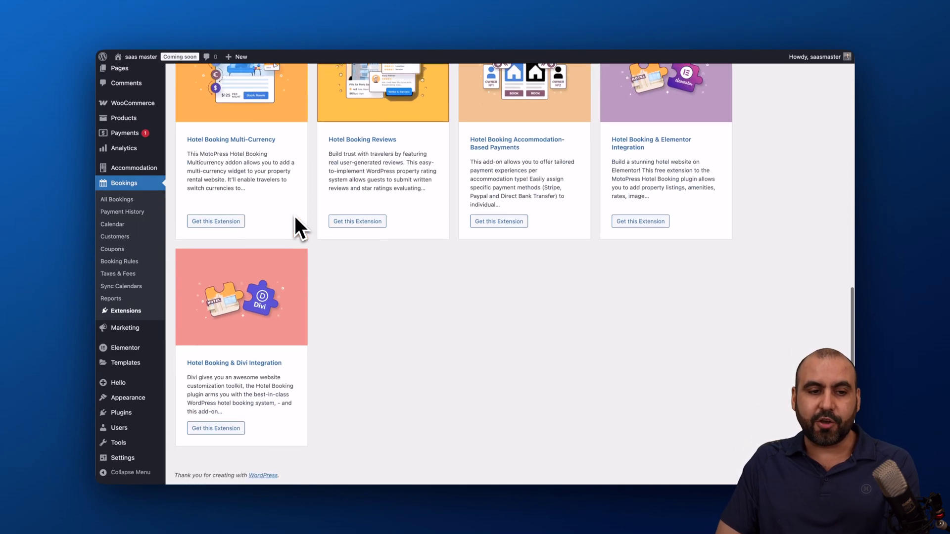
scroll(295, 217, up, 15)
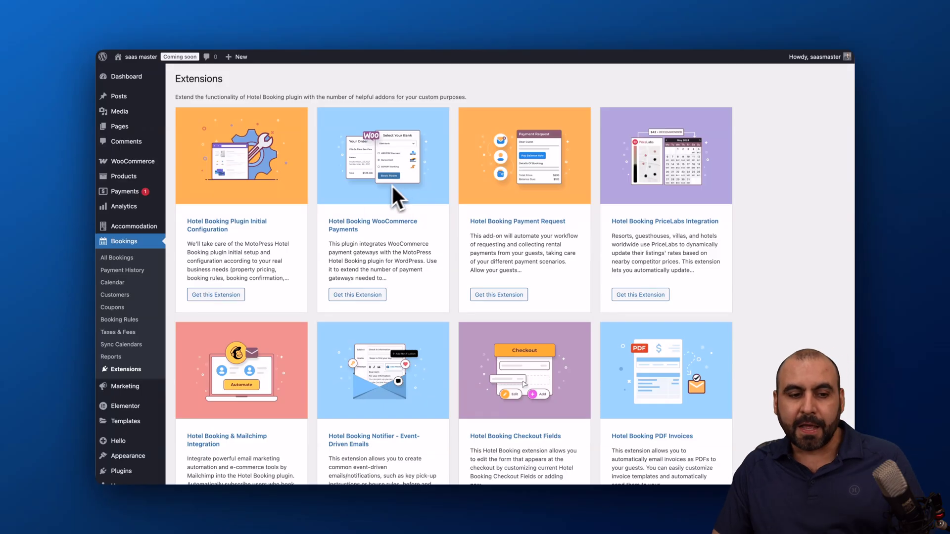
Step: Find the Accommodation Types Listing entry in the accommodation shortcodes reference and copy its example shortcode [mphb_rooms]
mouse_move(142, 224)
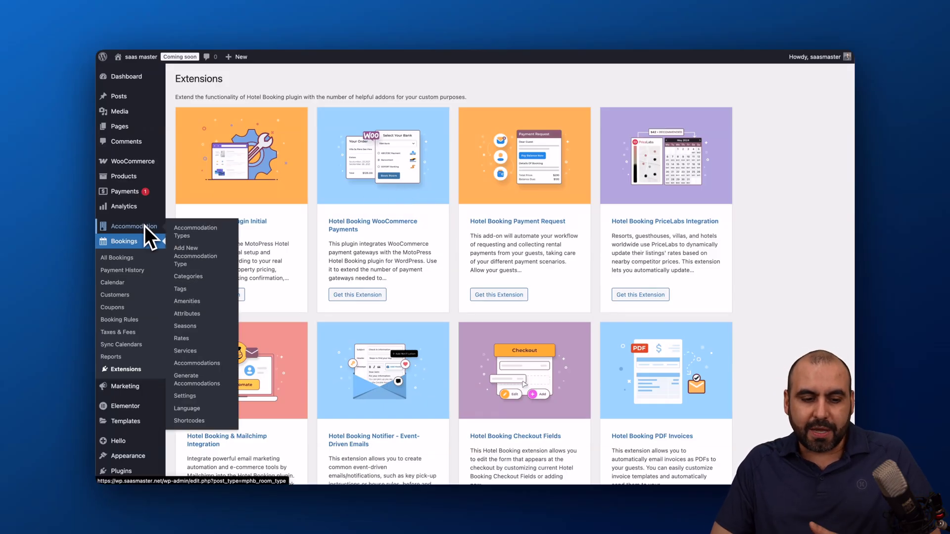
click(145, 225)
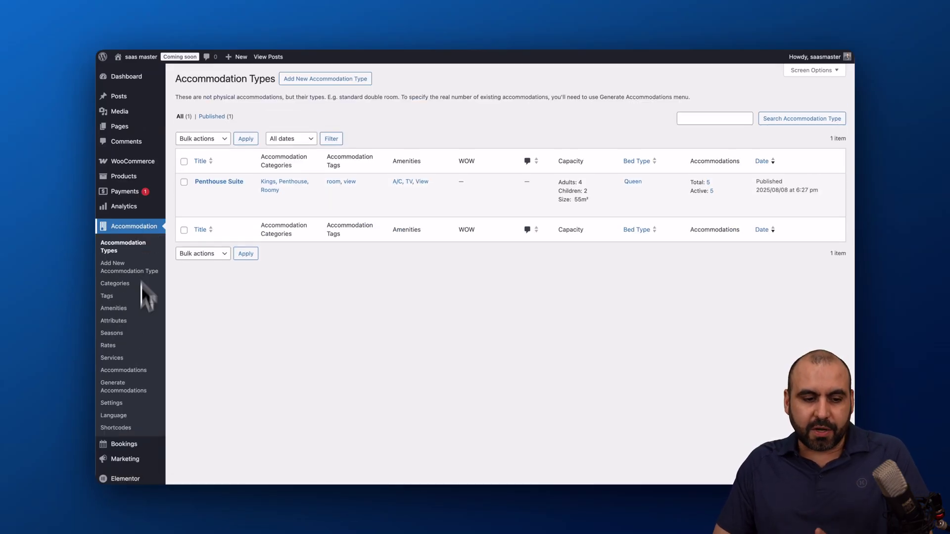
click(121, 428)
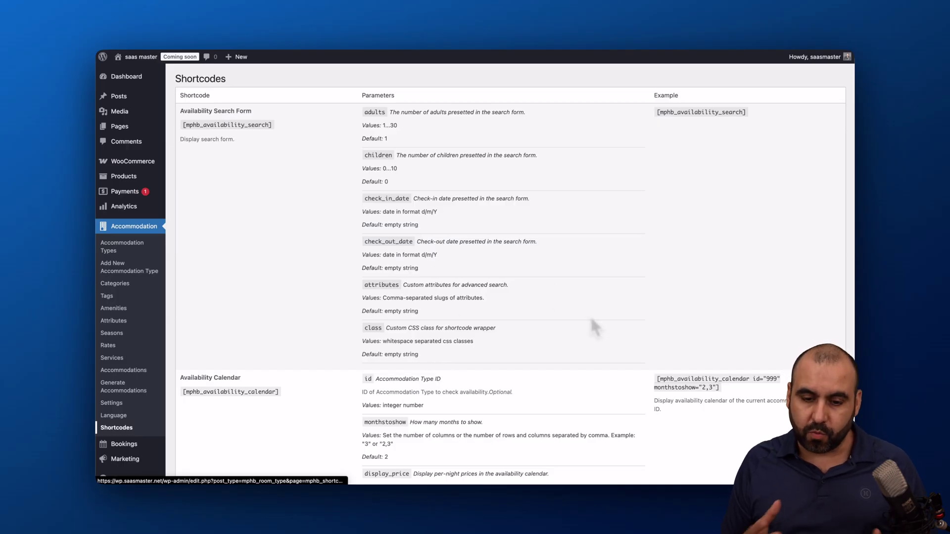
scroll(591, 319, down, 1)
scroll(119, 421, down, 10)
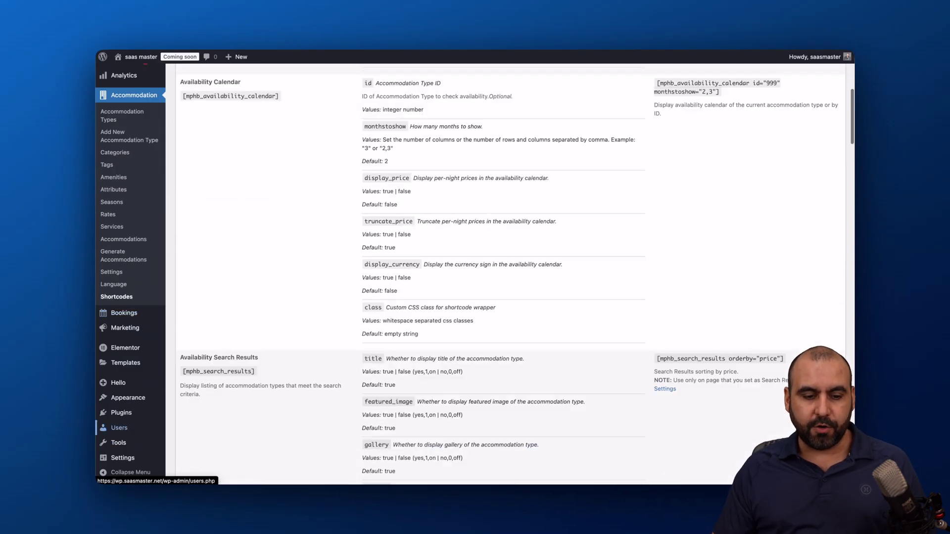
scroll(604, 280, down, 12)
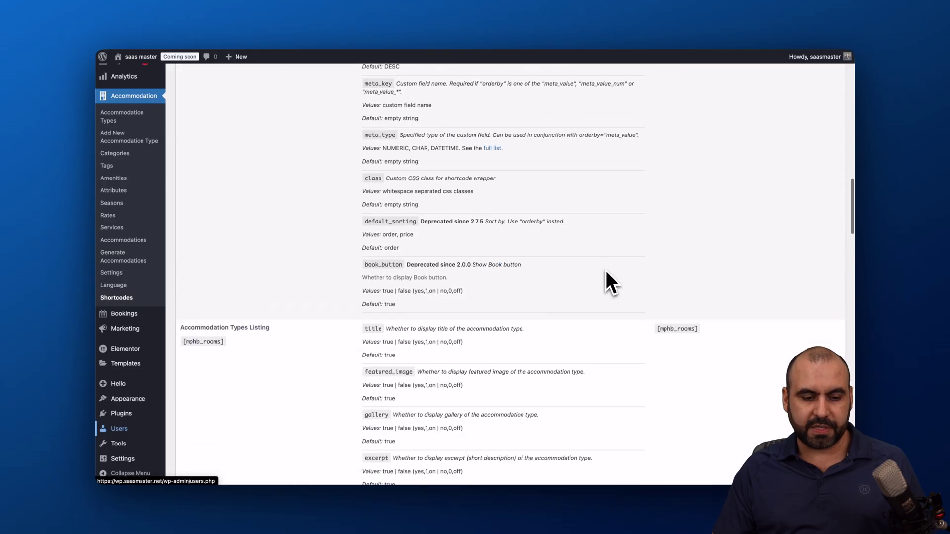
triple_click(683, 197)
key(super+c)
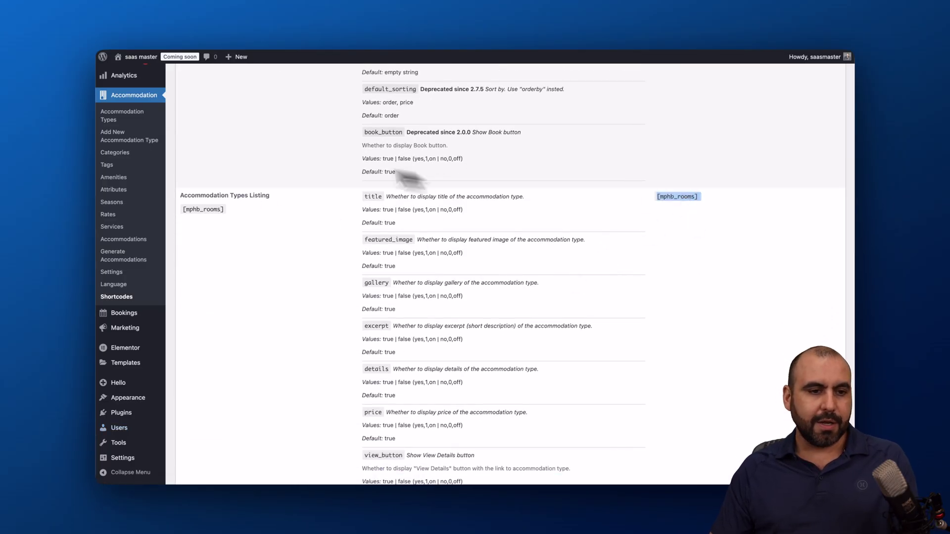
Step: Create a new page and paste the [mphb_rooms] shortcode into its content
scroll(268, 147, down, 5)
mouse_move(118, 130)
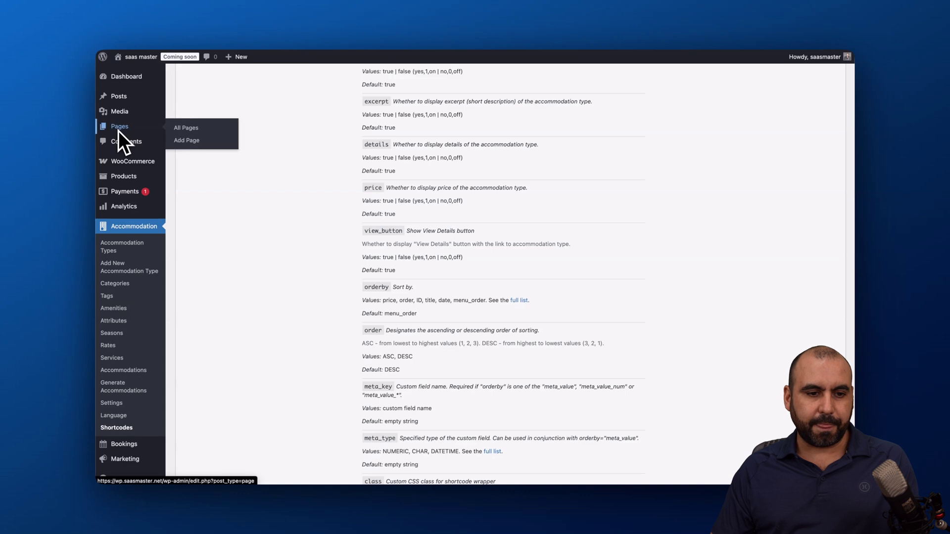
click(190, 141)
click(287, 136)
key(super+v)
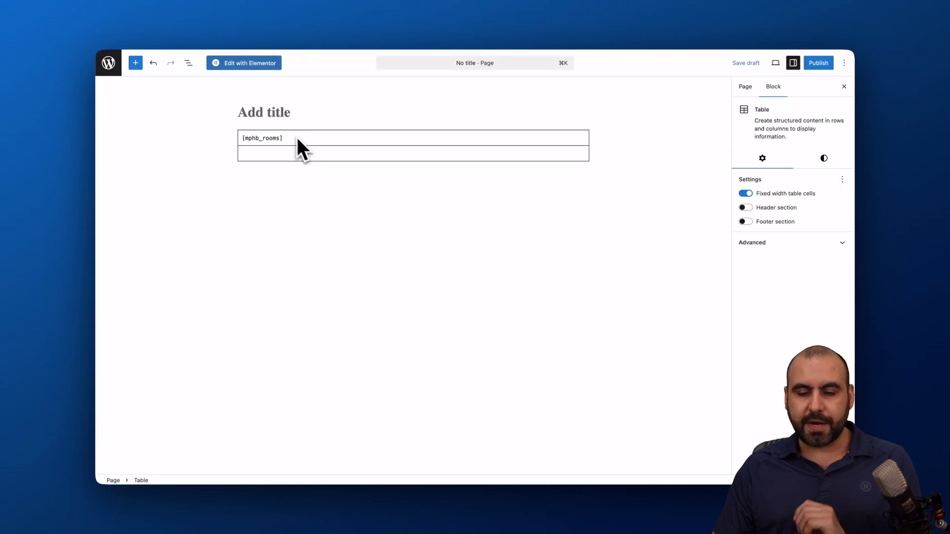
click(519, 218)
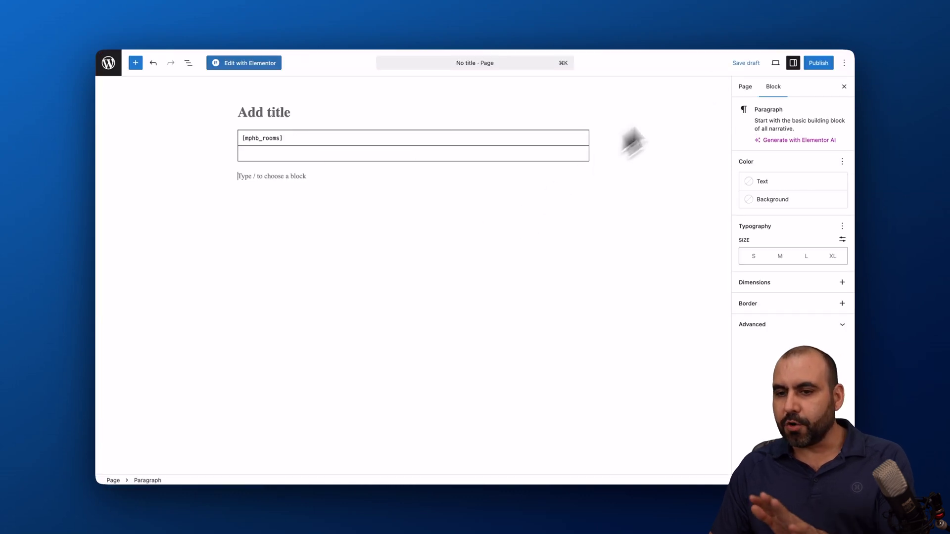
Step: Preview the draft page in a new tab, review the Penthouse Suite listing and return to the editor
click(775, 63)
click(731, 147)
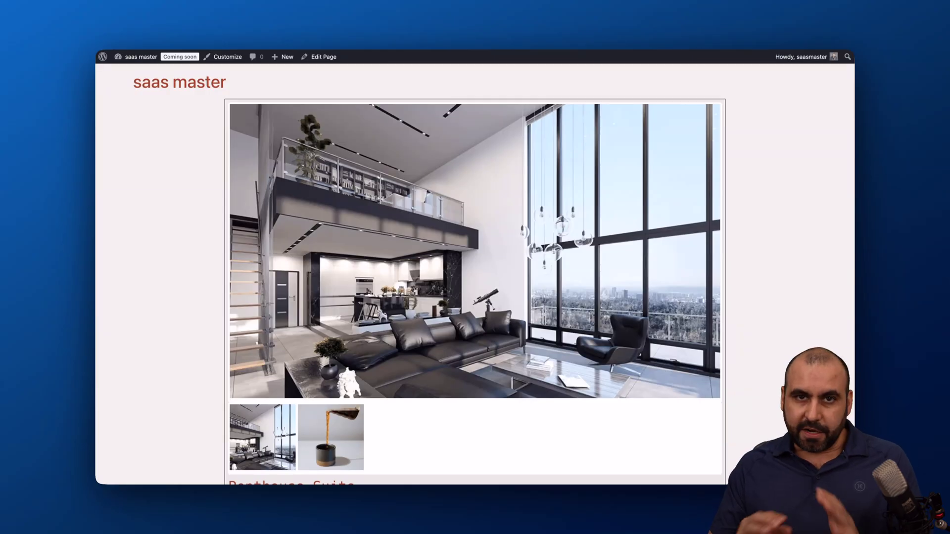
scroll(621, 233, down, 5)
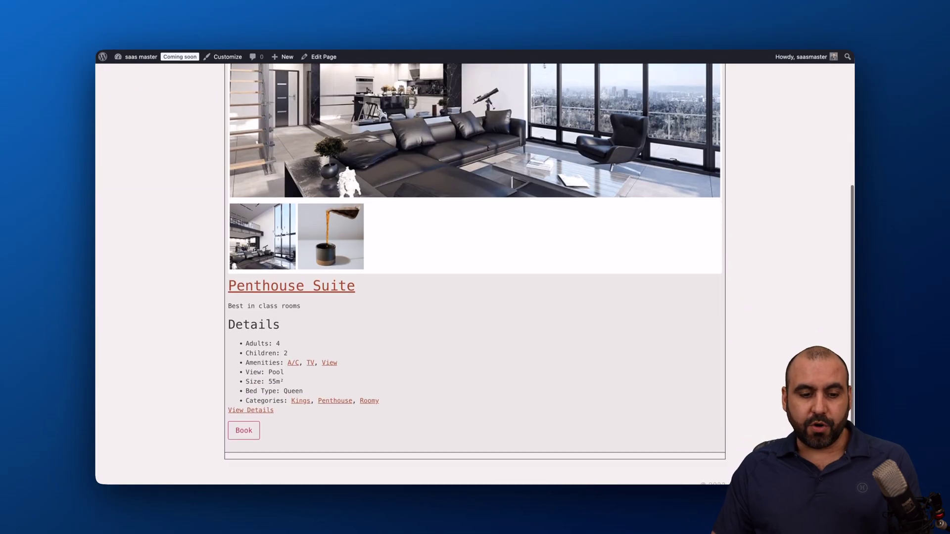
scroll(621, 234, down, 1)
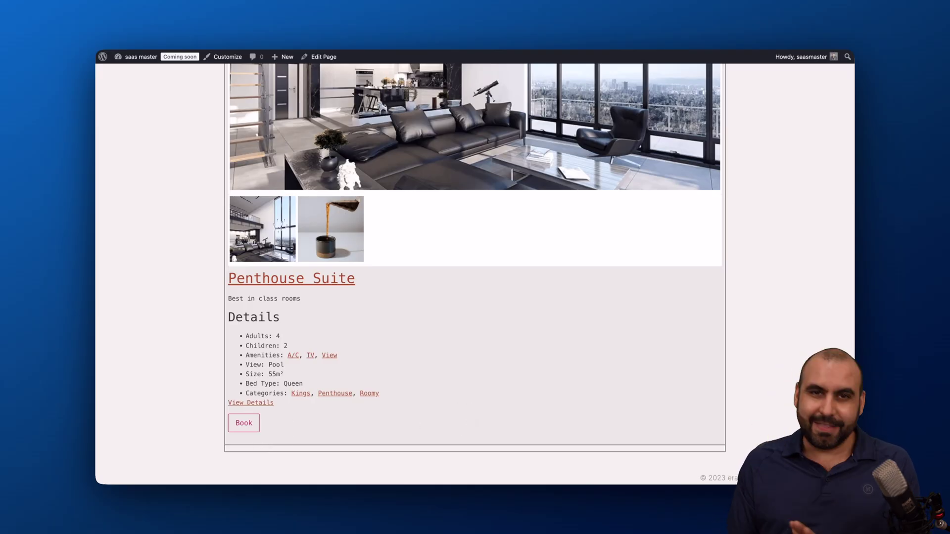
scroll(475, 273, up, 5)
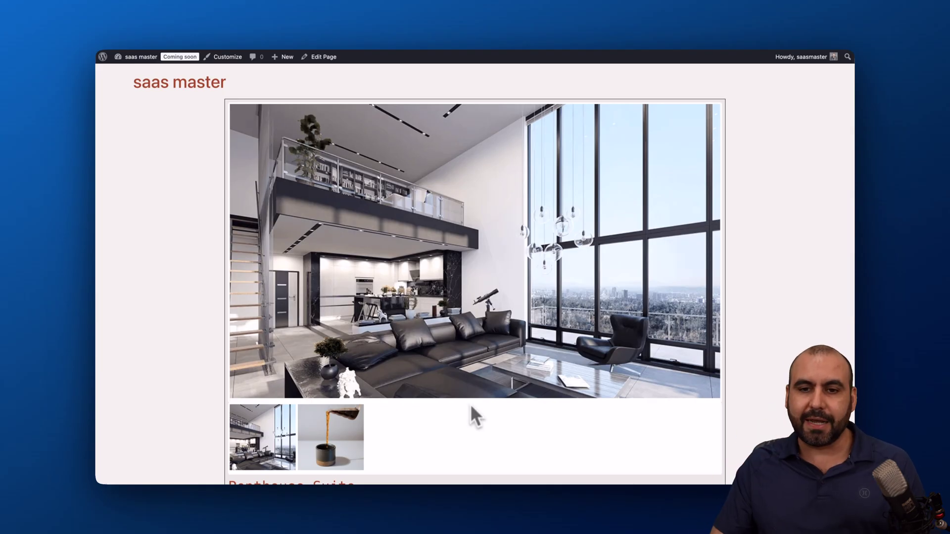
click(573, 27)
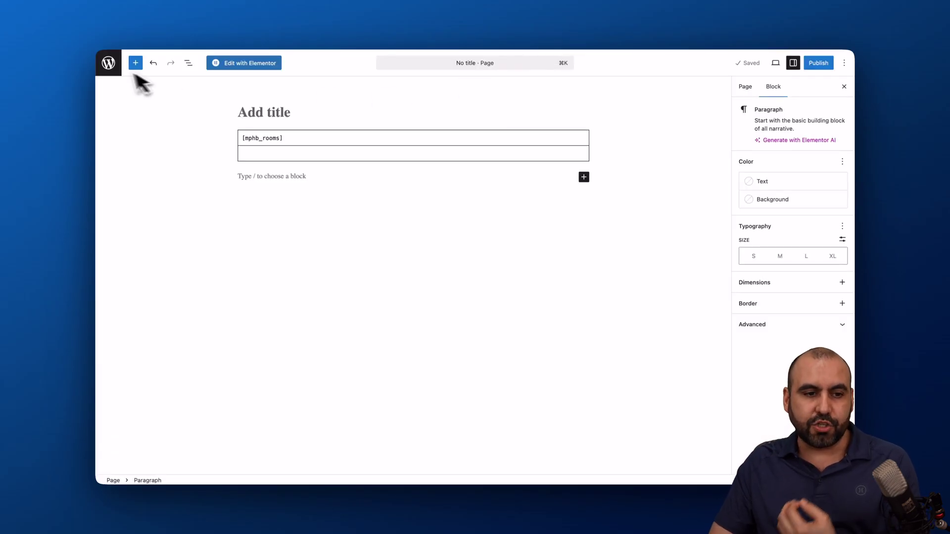
Step: Leave the page editor and look through the shortcodes reference, including the search results, checkout and booking form entries
click(109, 64)
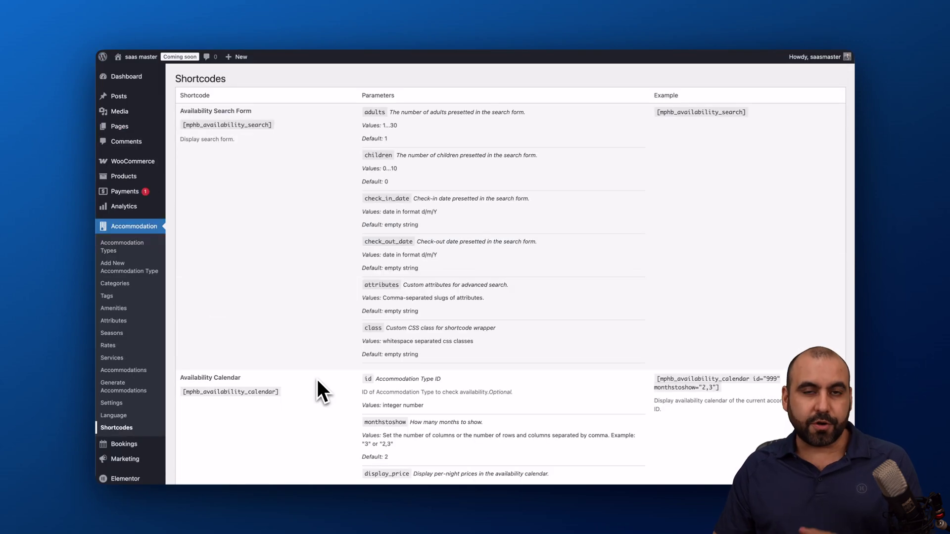
scroll(119, 428, down, 15)
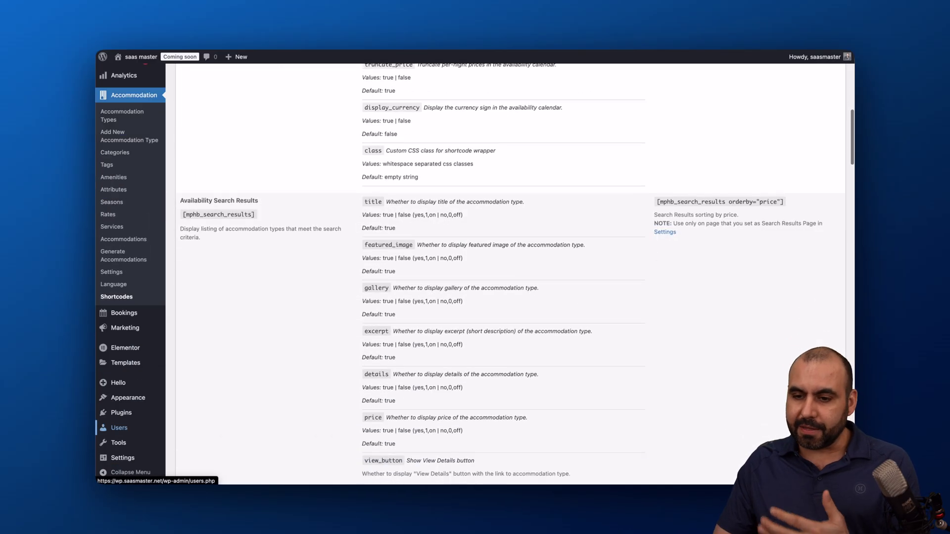
scroll(120, 427, down, 15)
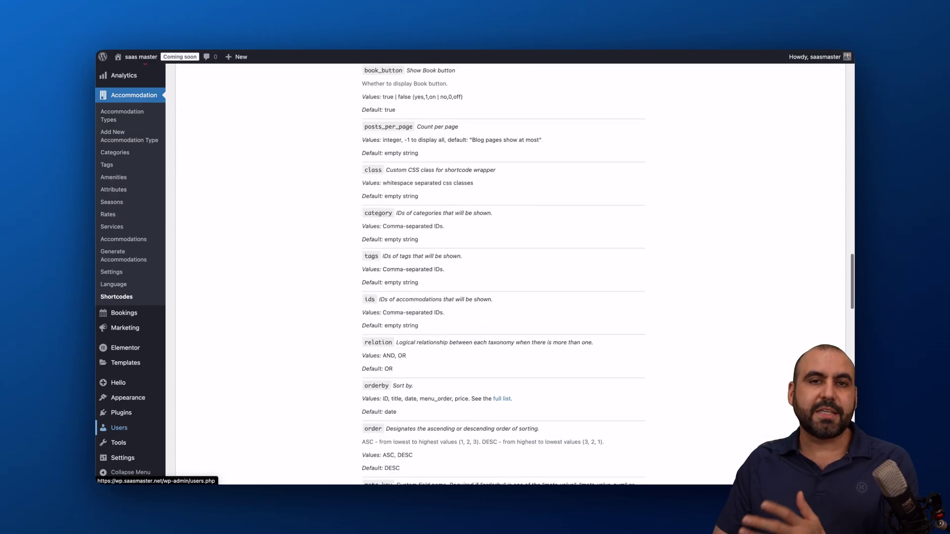
scroll(119, 428, down, 15)
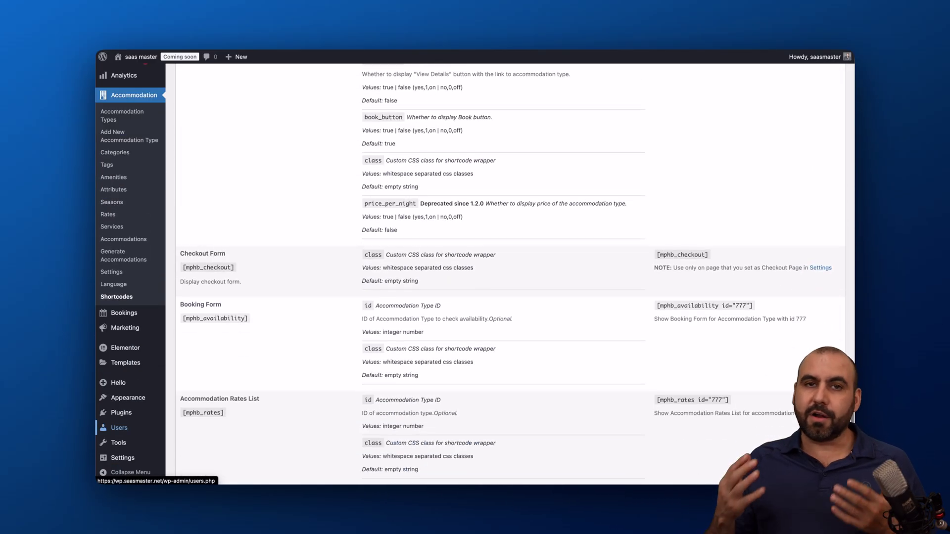
scroll(356, 278, up, 15)
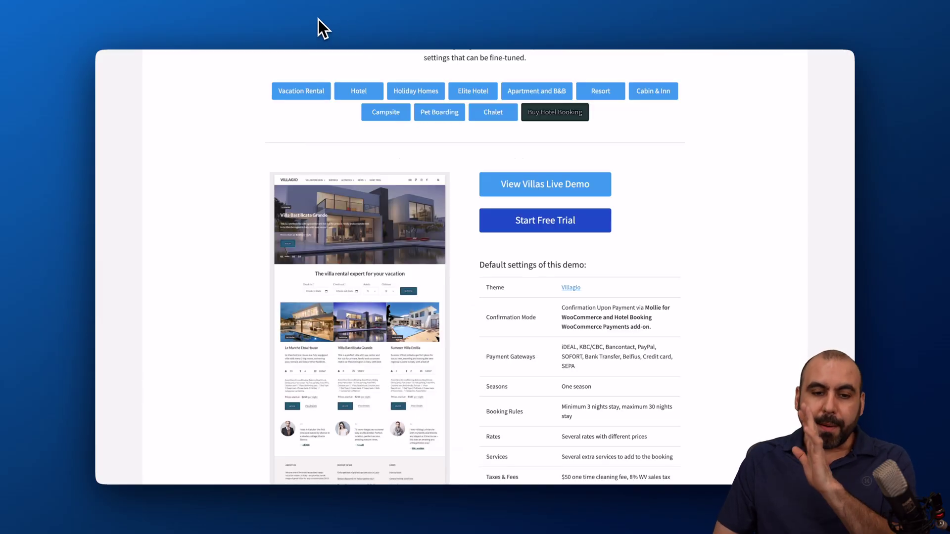
Step: Return to the MotoPress Hotel Booking page in the WordPress plugin directory and view its overview and description
scroll(342, 107, left, 5)
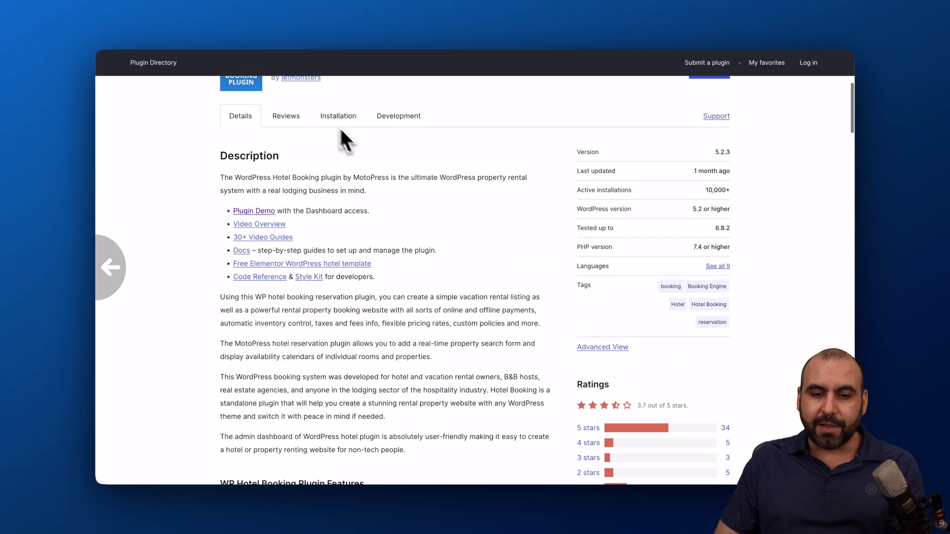
scroll(339, 126, up, 8)
scroll(489, 286, down, 3)
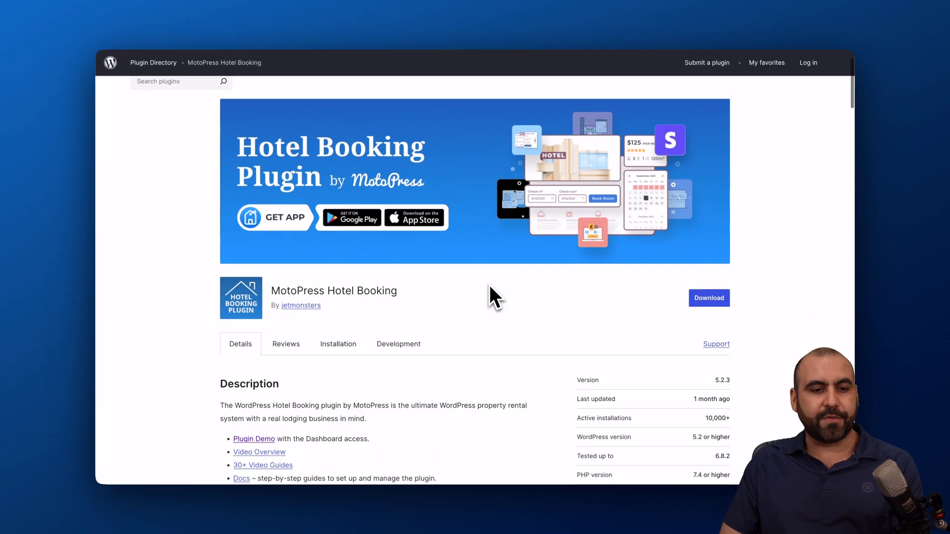
scroll(489, 285, down, 1)
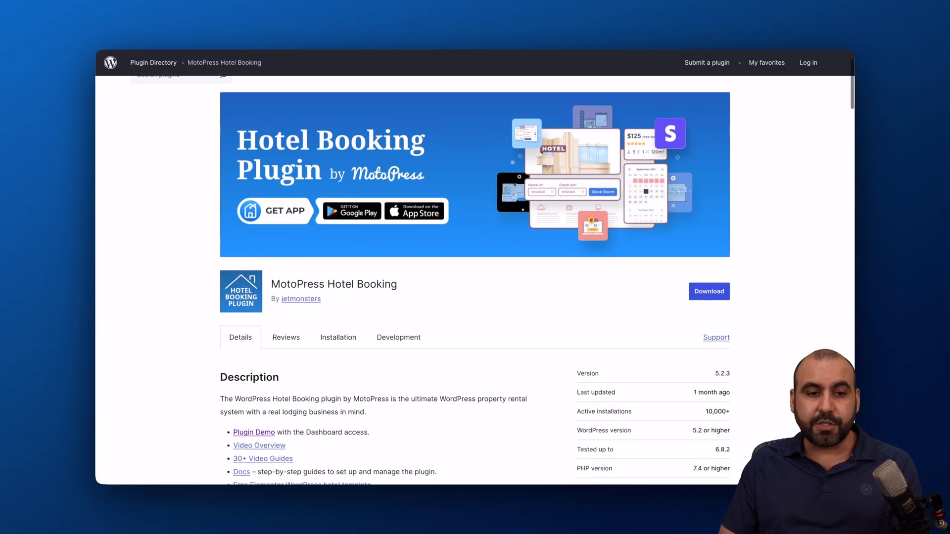
scroll(475, 276, down, 1)
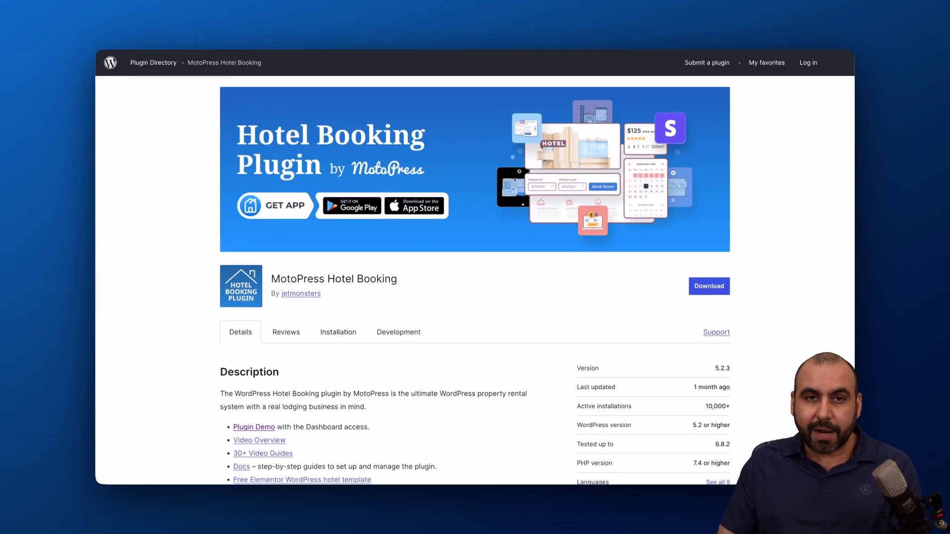
scroll(475, 277, up, 1)
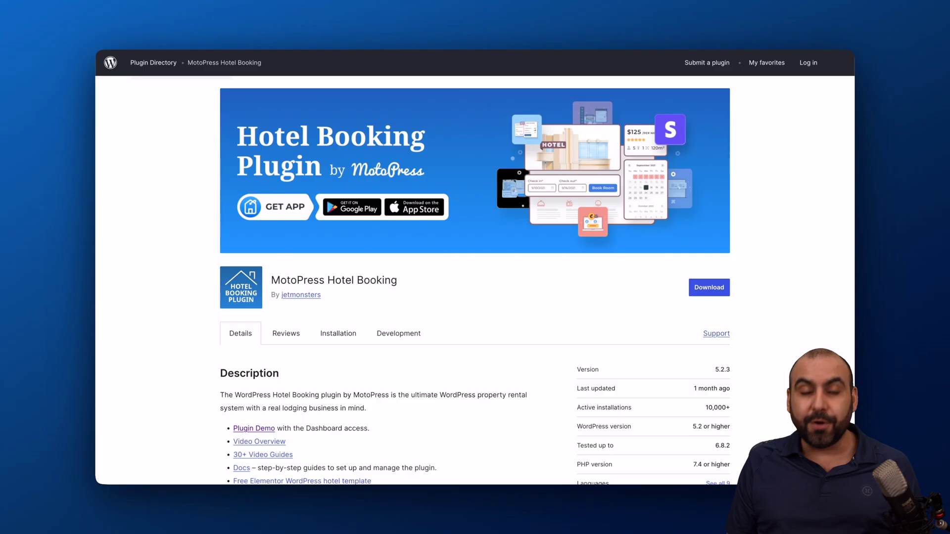